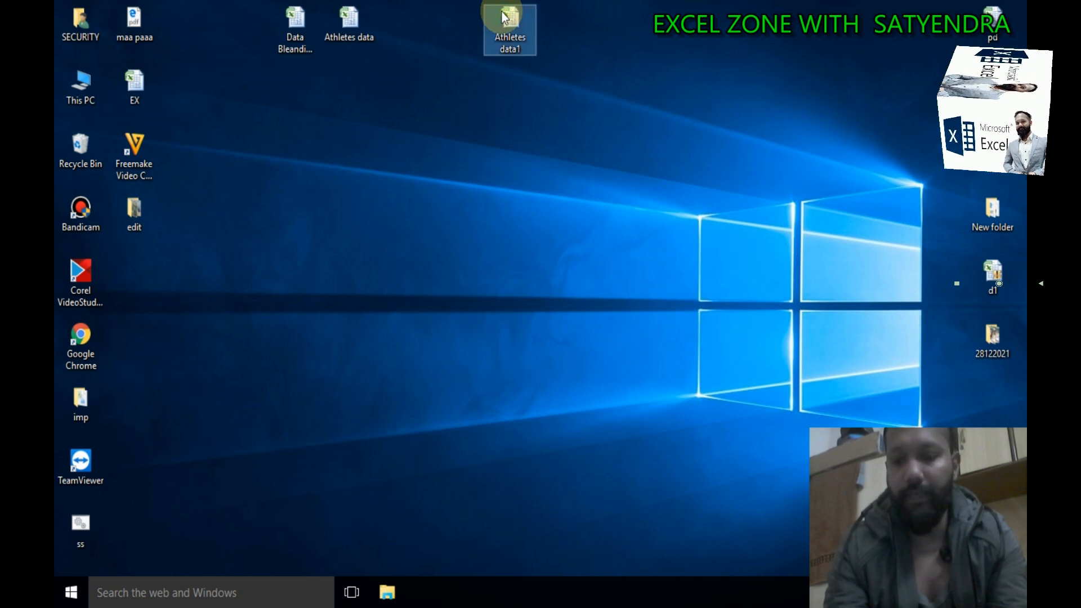
Delete the Athletes data1 file from the desktop and open the Athletes data workbook.
{"action": "key", "text": "Delete"}
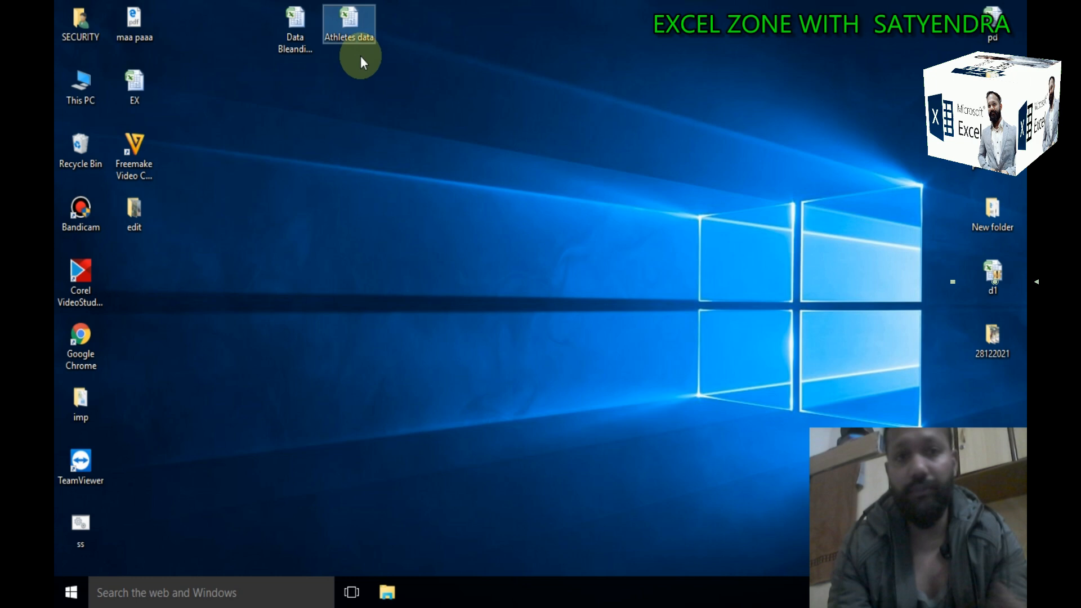
{"action": "double_click", "coordinate": [356, 26]}
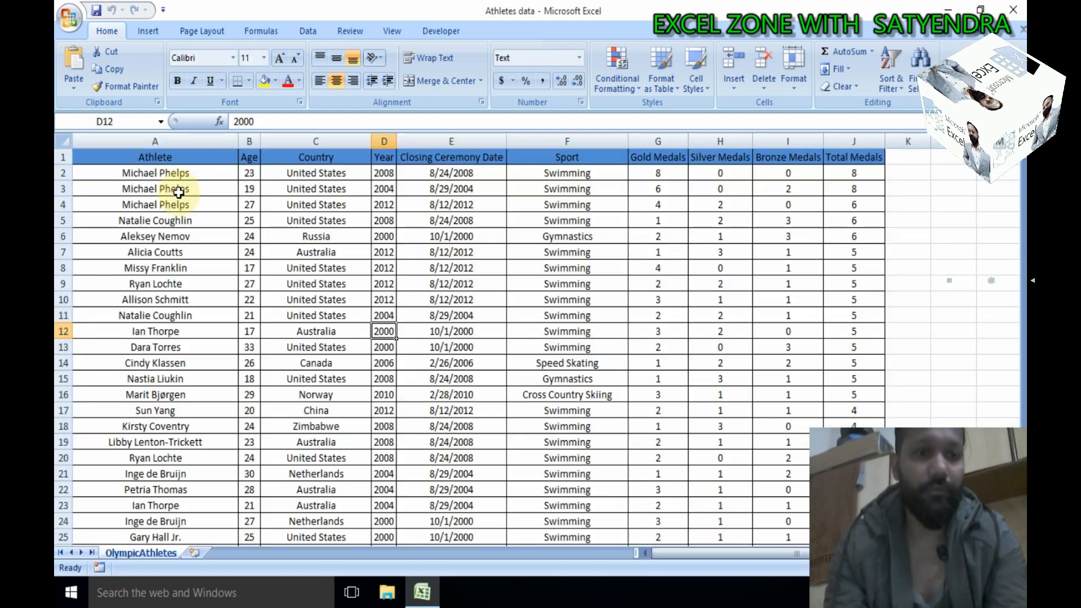
{"action": "left_click", "coordinate": [178, 190]}
{"action": "left_click", "coordinate": [169, 159]}
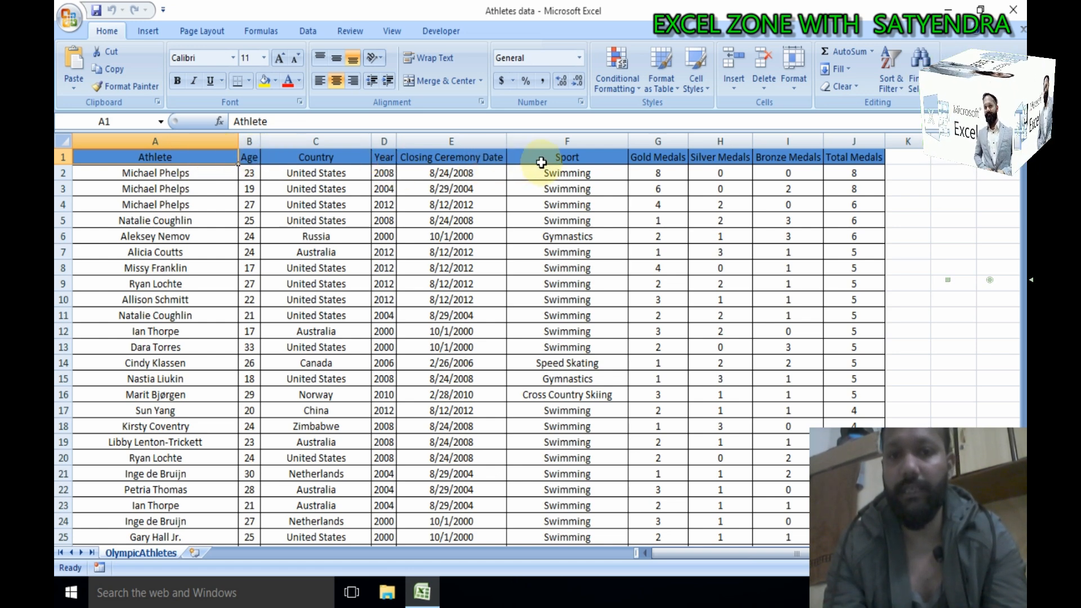
{"action": "left_click", "coordinate": [570, 161]}
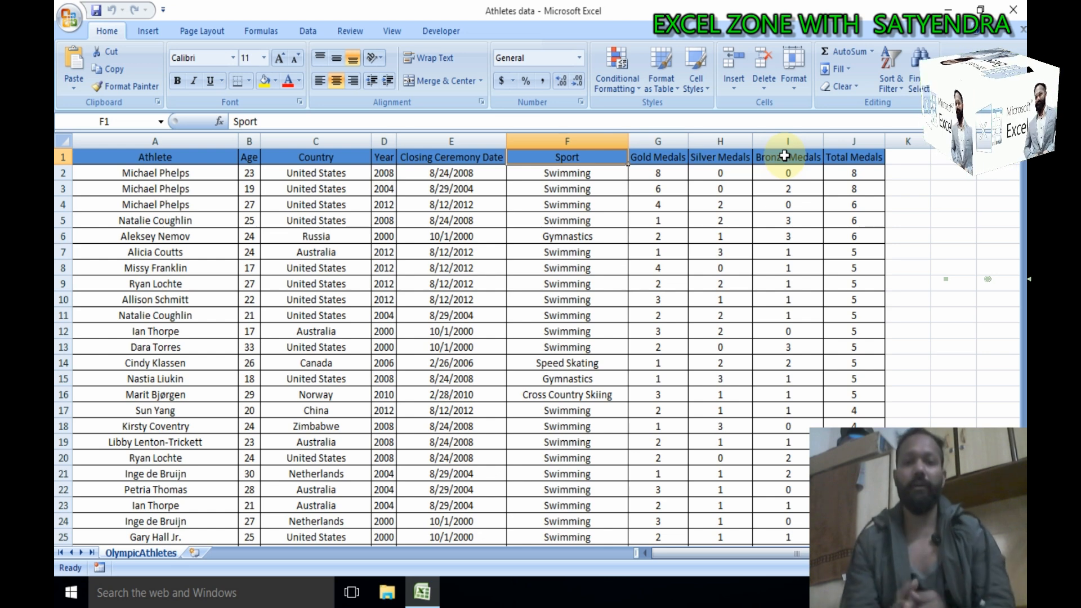
{"action": "left_click", "coordinate": [381, 300]}
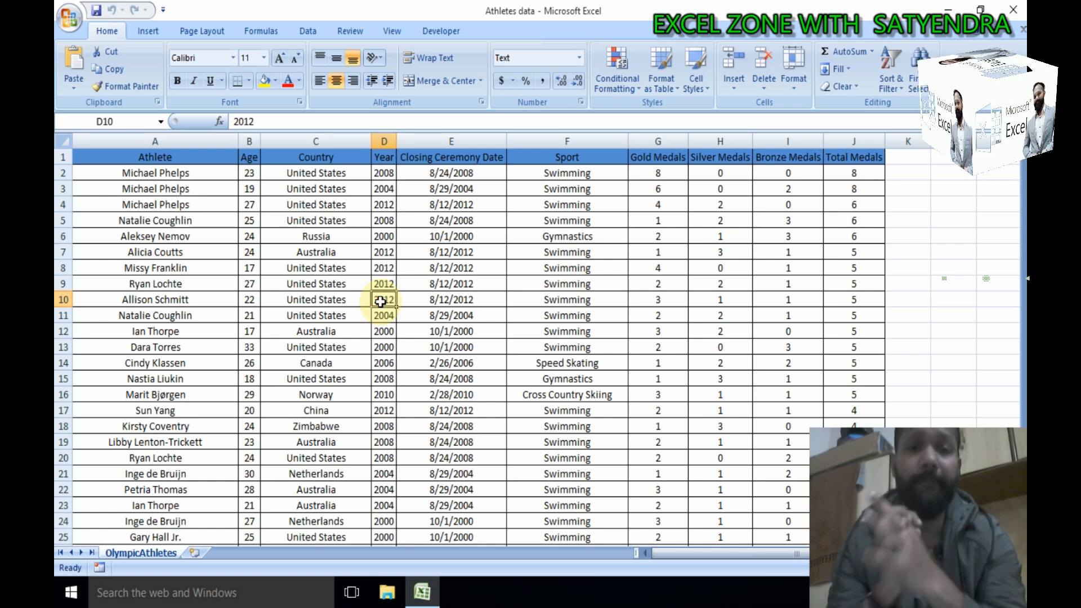
{"action": "left_click", "coordinate": [248, 219]}
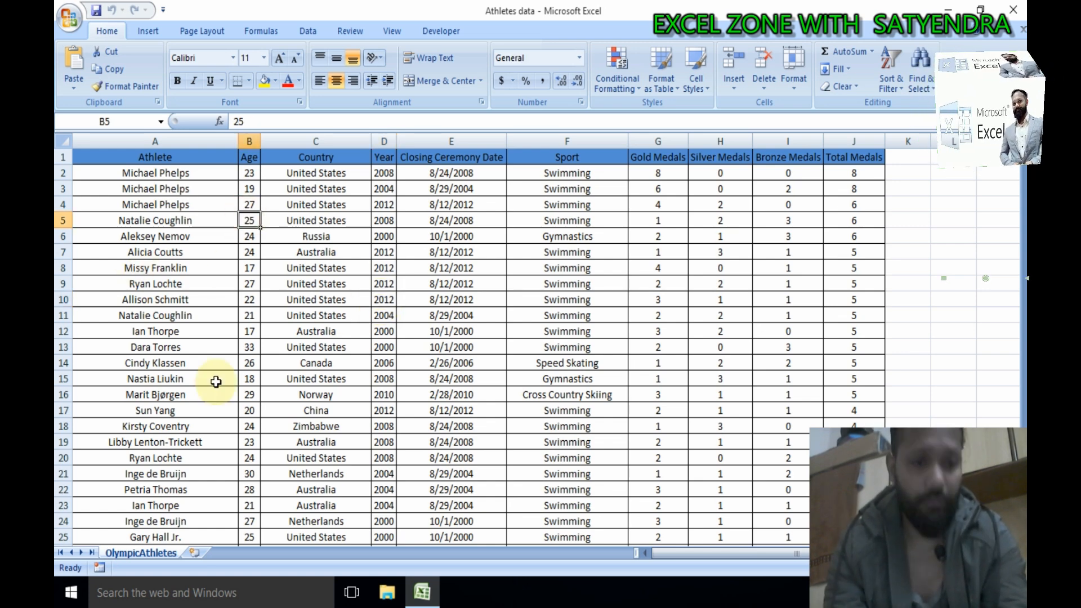
Delete every data row from row 26 through row 8619 of the OlympicAthletes sheet and return to cell A1.
{"action": "left_click", "coordinate": [194, 508]}
{"action": "key", "text": "Down"}
{"action": "key", "text": "Down"}
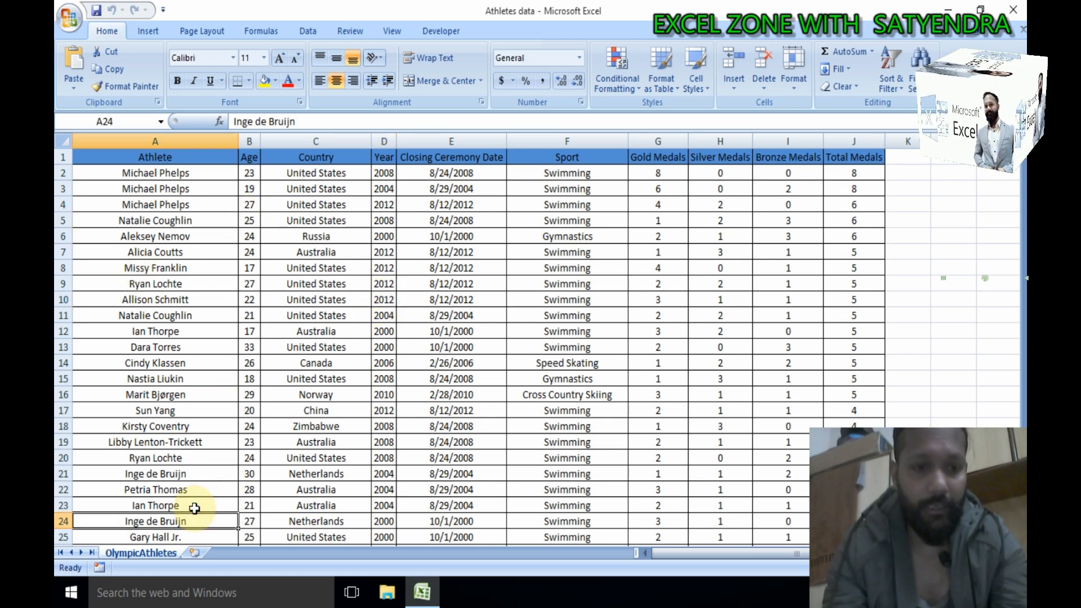
{"action": "key", "text": "Down"}
{"action": "key", "text": "shift+space"}
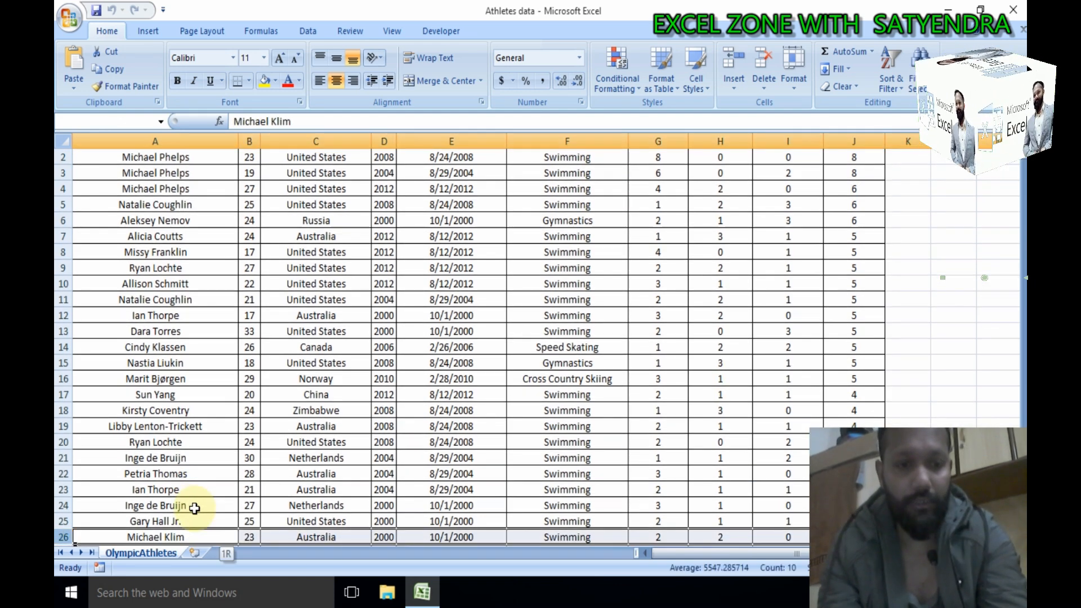
{"action": "key", "text": "ctrl+shift+Down"}
{"action": "key", "text": "shift+Down"}
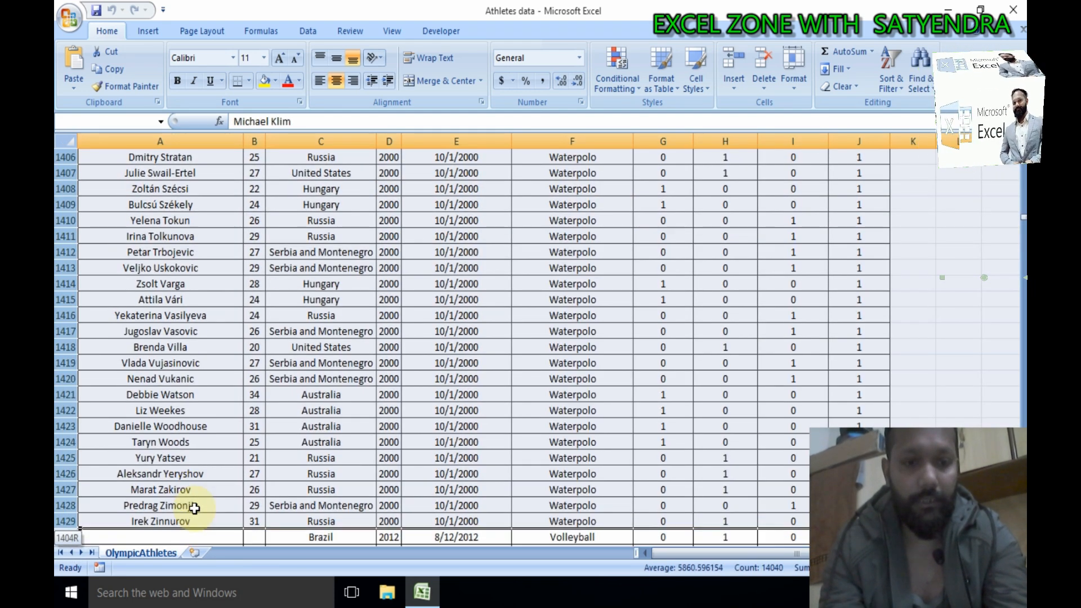
{"action": "key", "text": "shift+Down"}
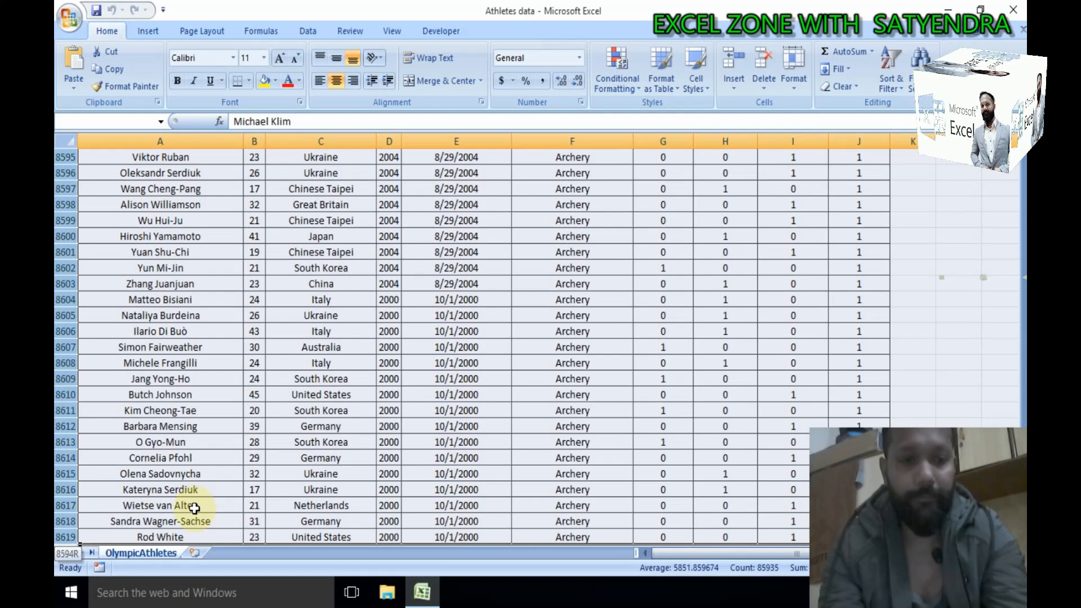
{"action": "key", "text": "ctrl+shift+Down"}
{"action": "key", "text": "ctrl+shift+Up"}
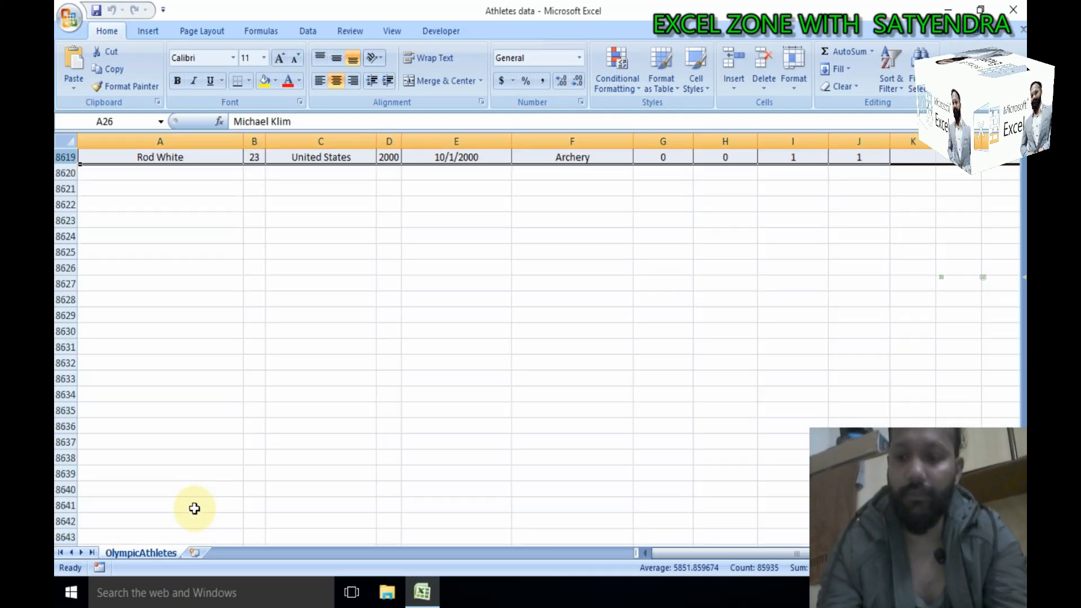
{"action": "key", "text": "ctrl+minus"}
{"action": "key", "text": "Up"}
{"action": "key", "text": "ctrl+Up"}
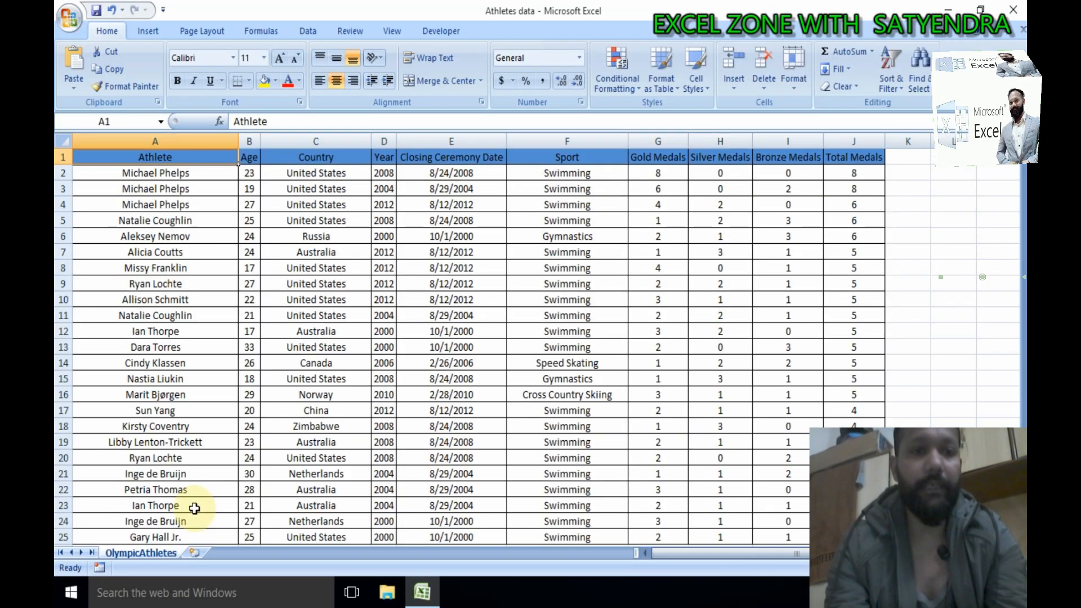
{"action": "key", "text": "Down"}
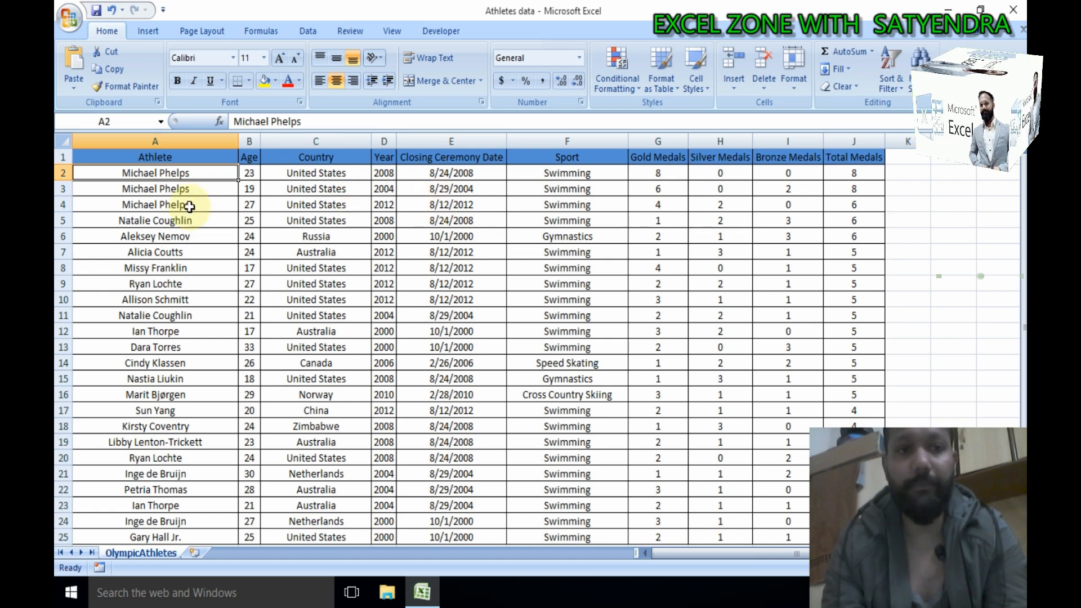
{"action": "left_click", "coordinate": [215, 163]}
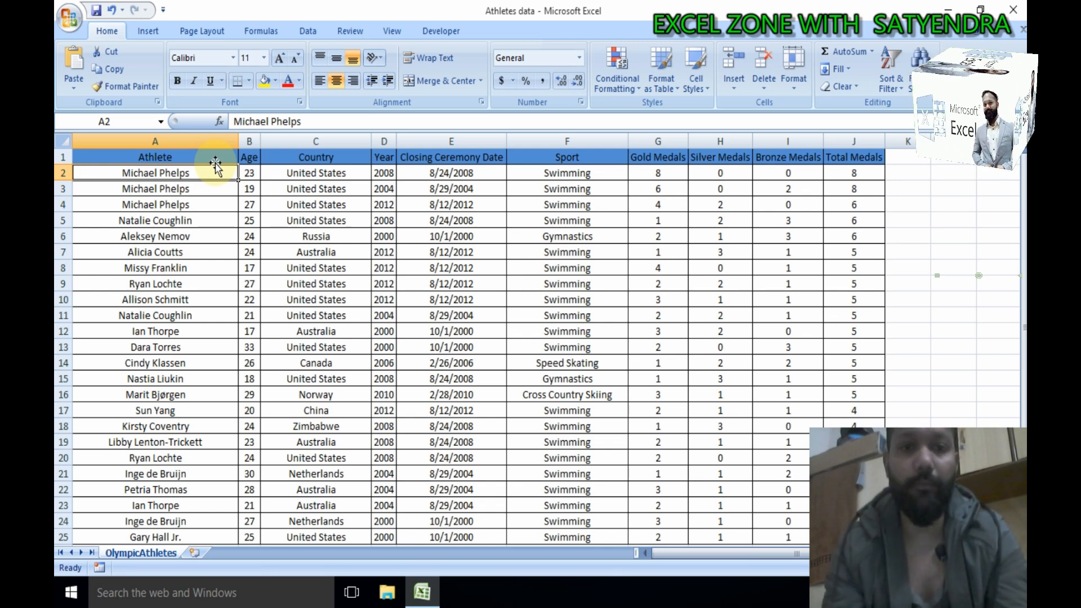
{"action": "left_click", "coordinate": [352, 299]}
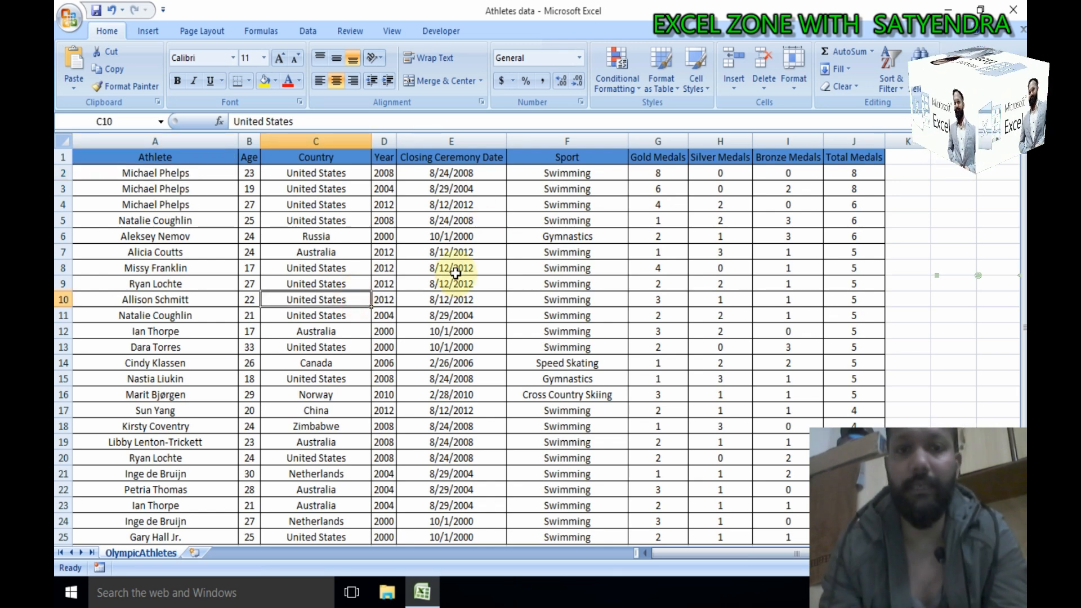
{"action": "left_click", "coordinate": [453, 281]}
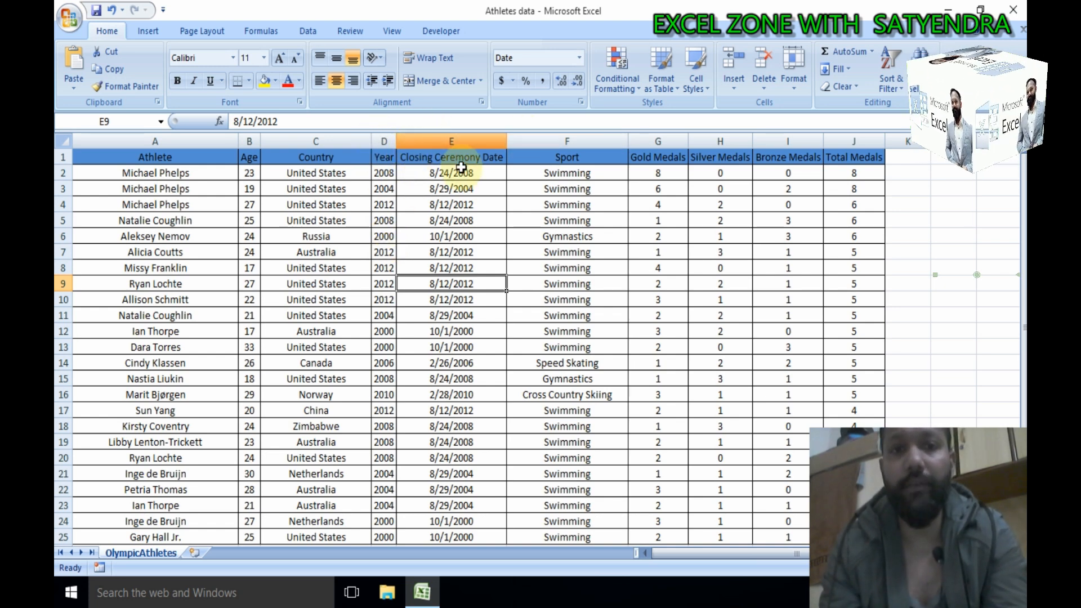
{"action": "left_click", "coordinate": [416, 300]}
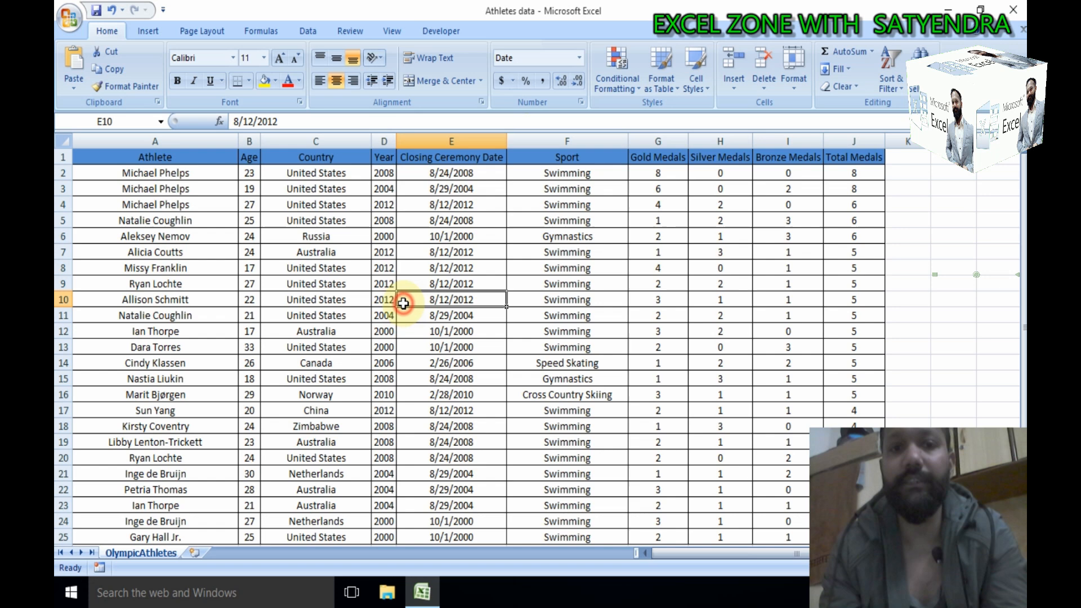
{"action": "left_click", "coordinate": [461, 210]}
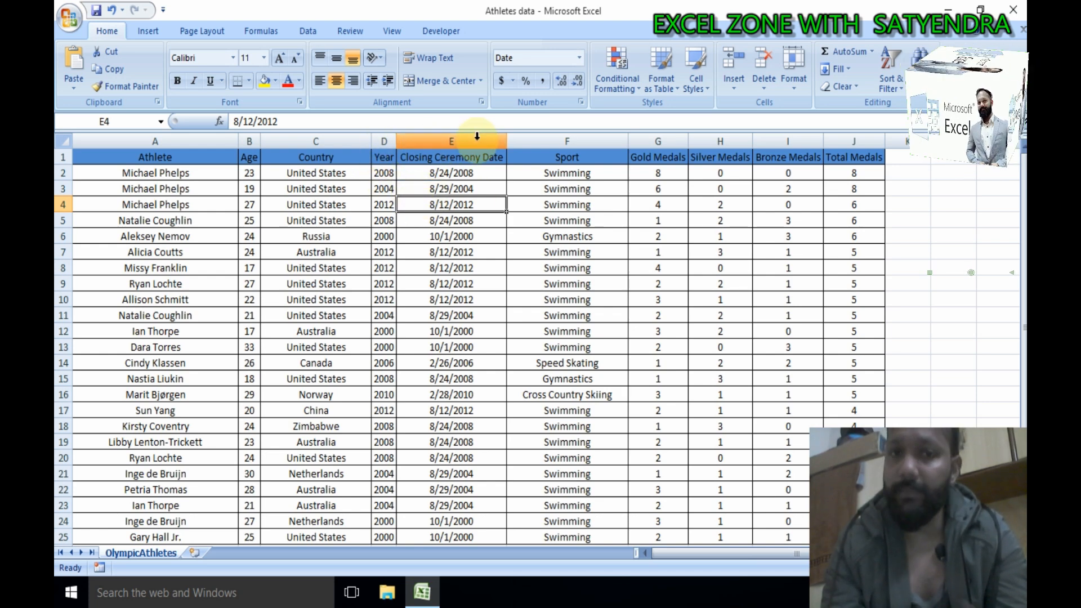
Insert a blank column before the Closing Ceremony Date column and widen it to roughly the width of its right-hand neighbour.
{"action": "left_click", "coordinate": [450, 139]}
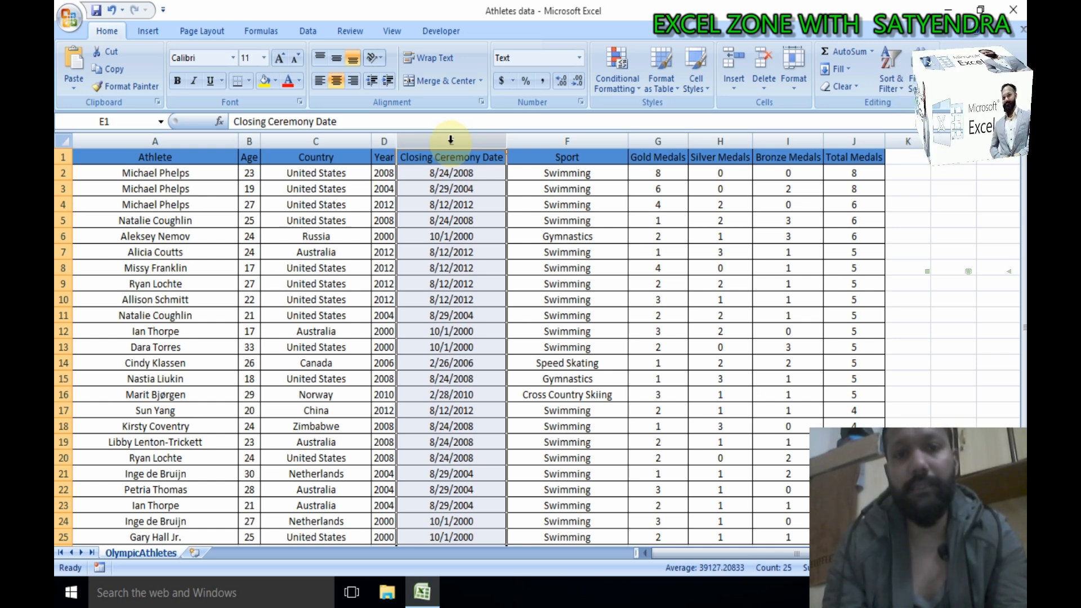
{"action": "right_click", "coordinate": [450, 139]}
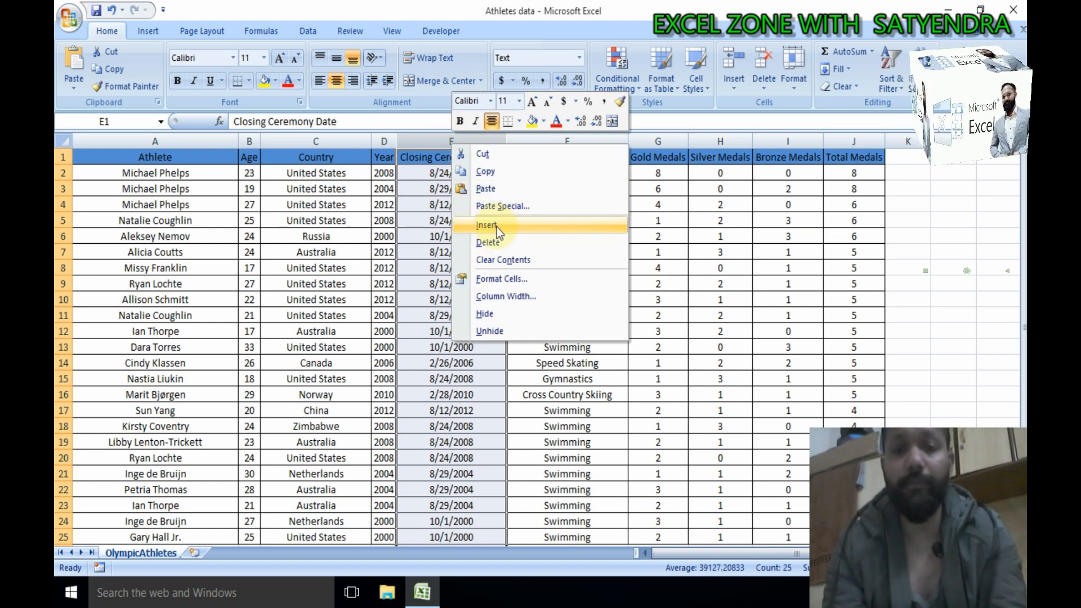
{"action": "left_click", "coordinate": [498, 227]}
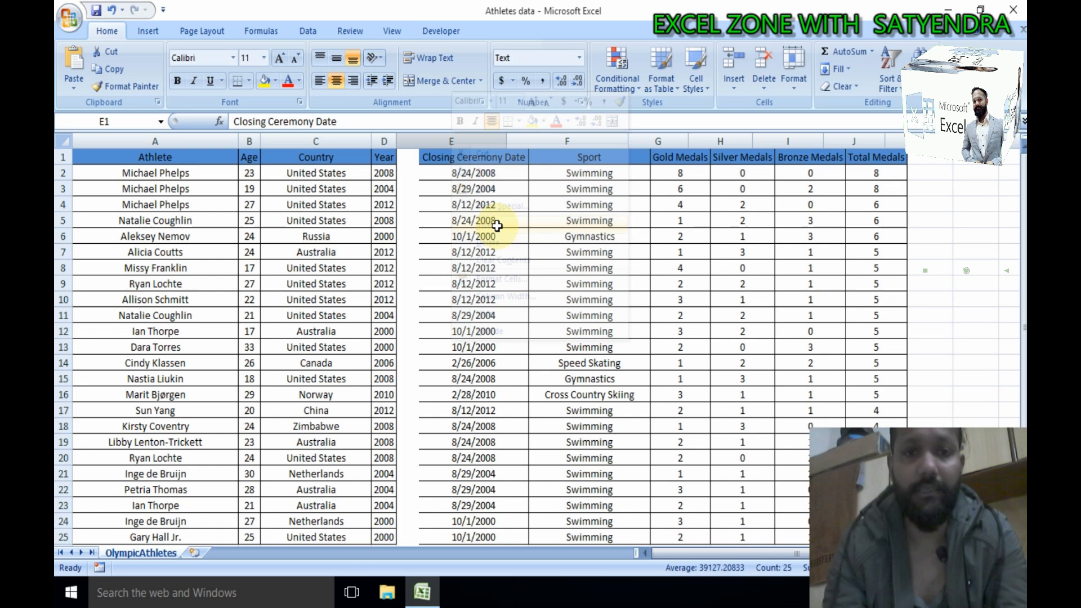
{"action": "left_click_drag", "start_coordinate": [421, 140], "coordinate": [513, 141]}
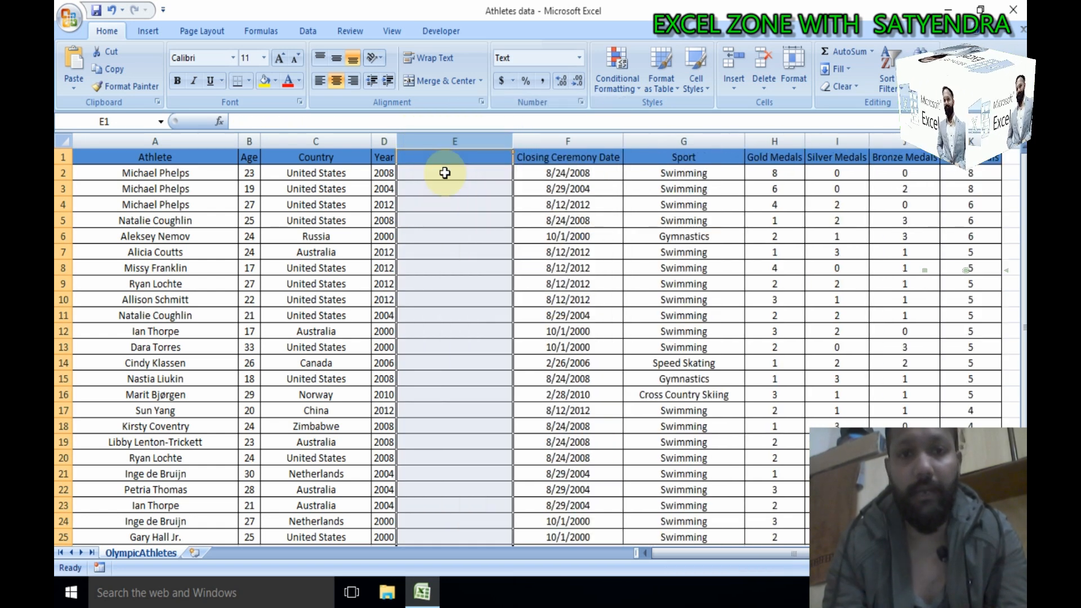
Enter the header REMARK in cell E1 of the new blank column.
{"action": "left_click", "coordinate": [433, 167]}
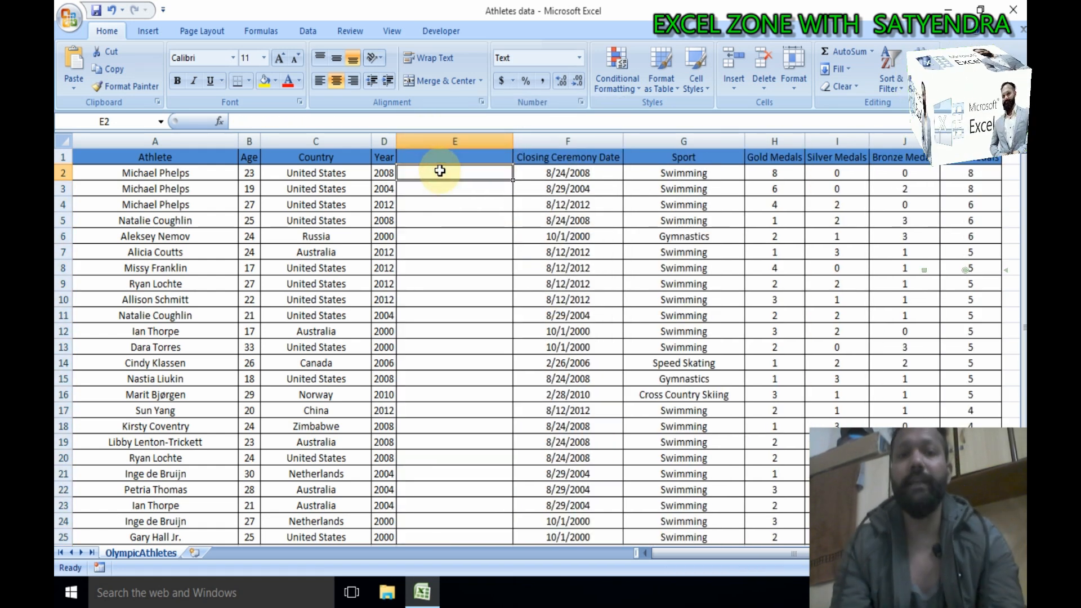
{"action": "left_click", "coordinate": [438, 160]}
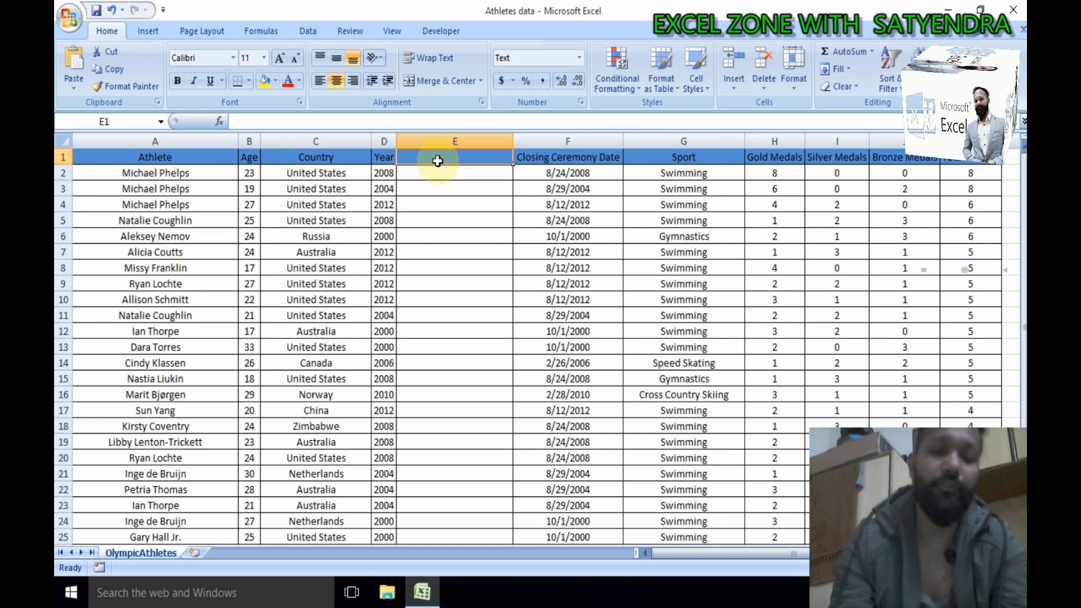
{"action": "type", "text": "REMARK"}
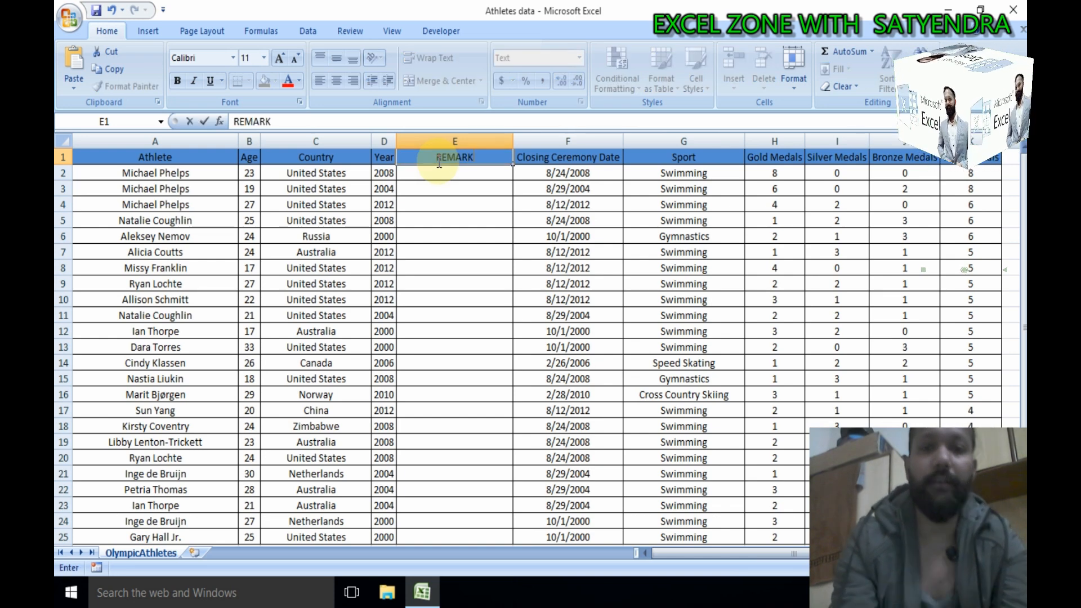
{"action": "left_click", "coordinate": [463, 239]}
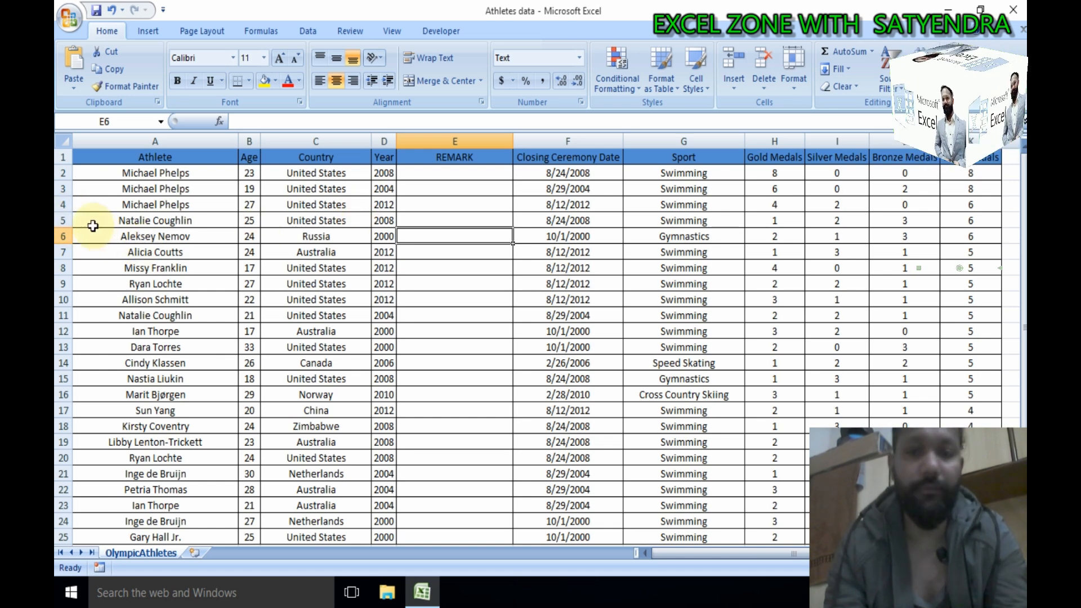
Insert a blank row above row 5 of the athletes table.
{"action": "left_click", "coordinate": [62, 221]}
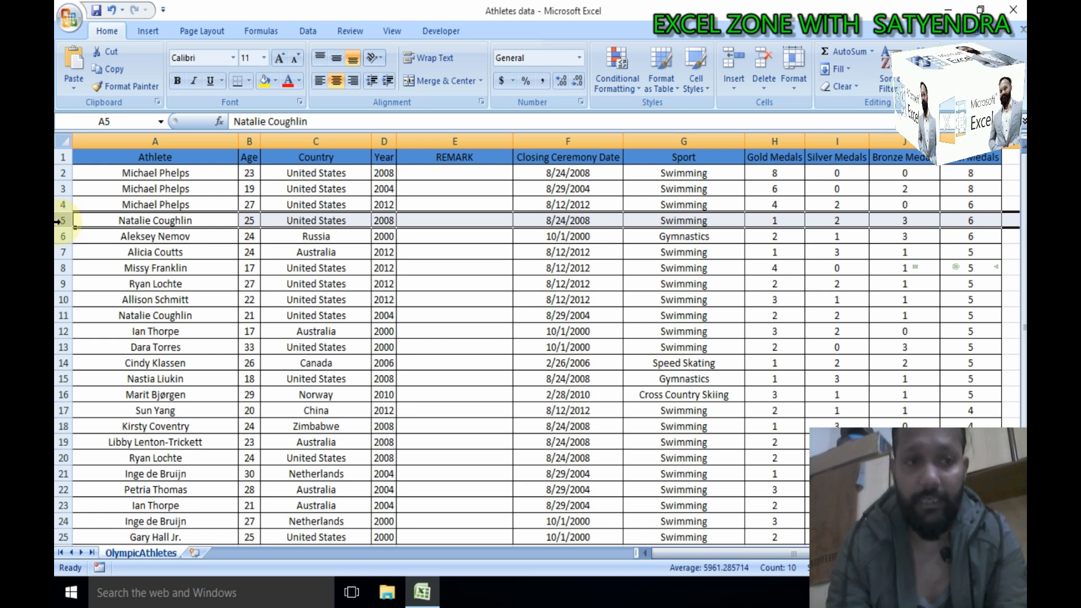
{"action": "right_click", "coordinate": [60, 222]}
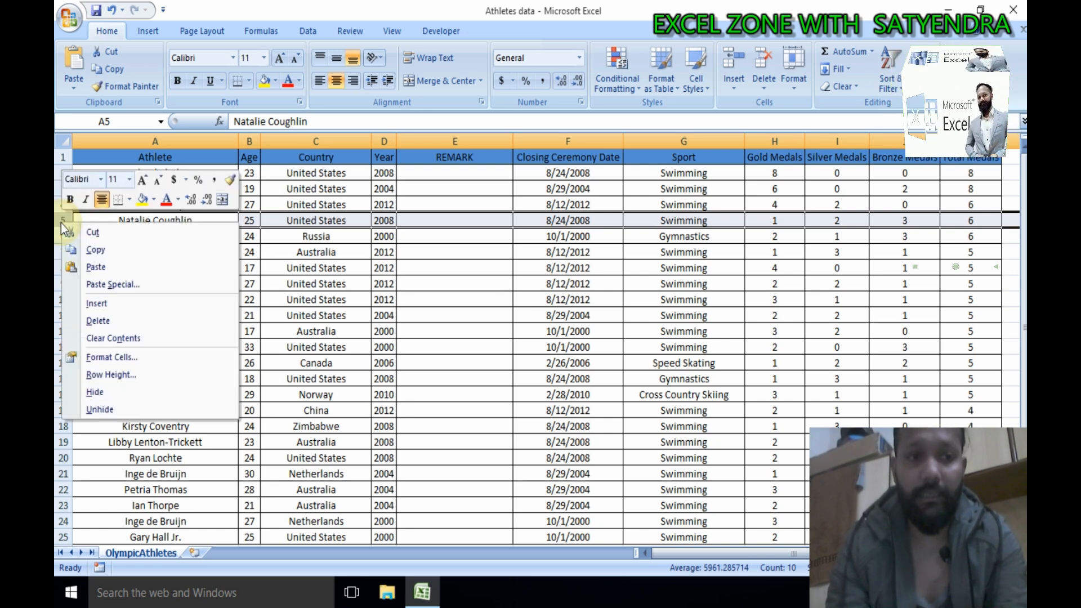
{"action": "left_click", "coordinate": [100, 307]}
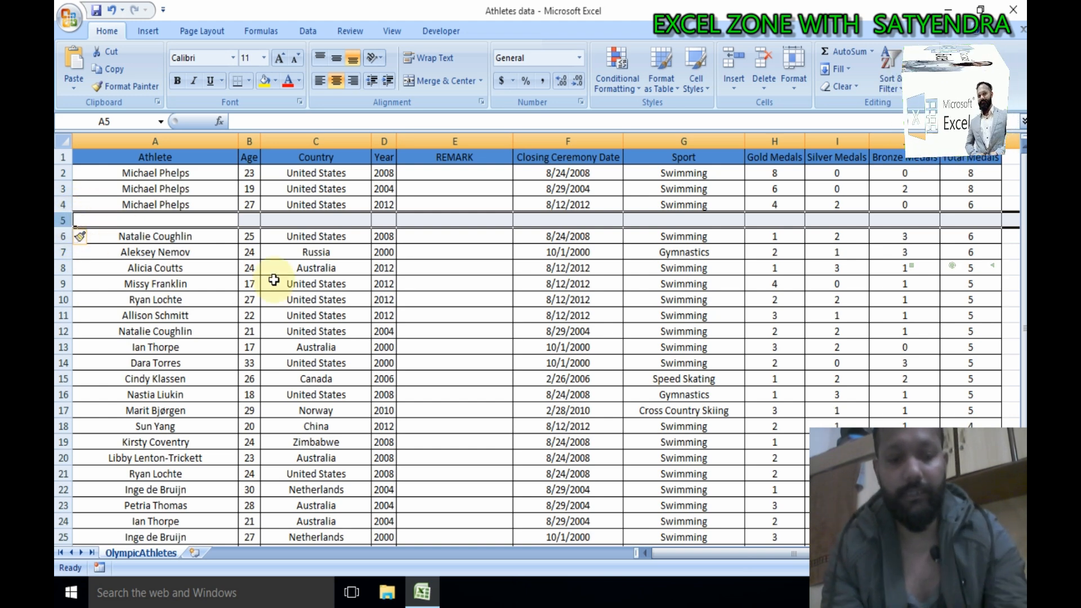
{"action": "left_click", "coordinate": [201, 292]}
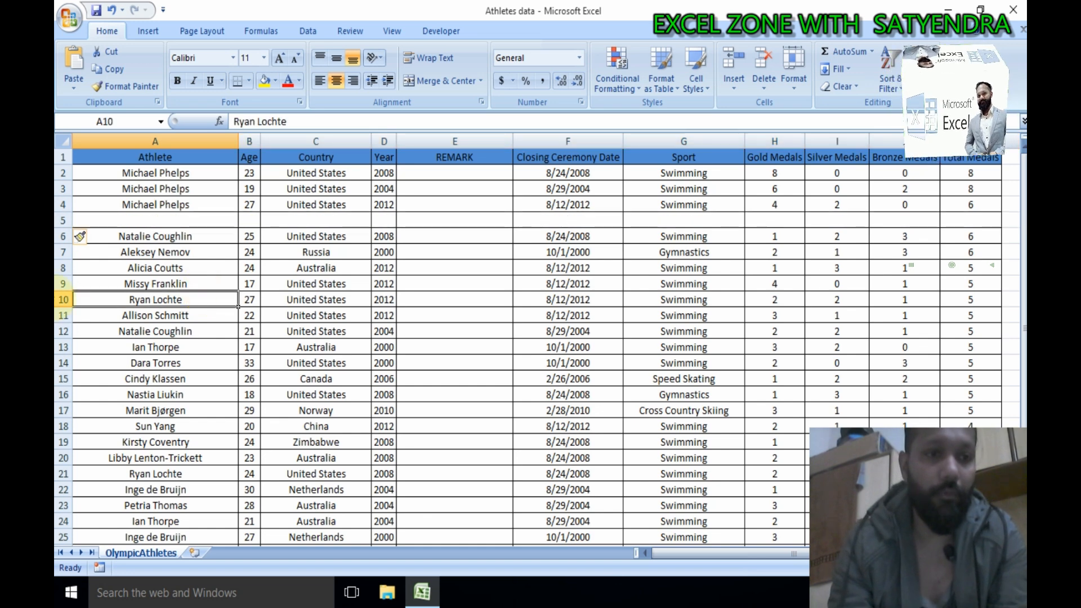
Insert another blank row above row 7 of the athletes table.
{"action": "left_click", "coordinate": [61, 253]}
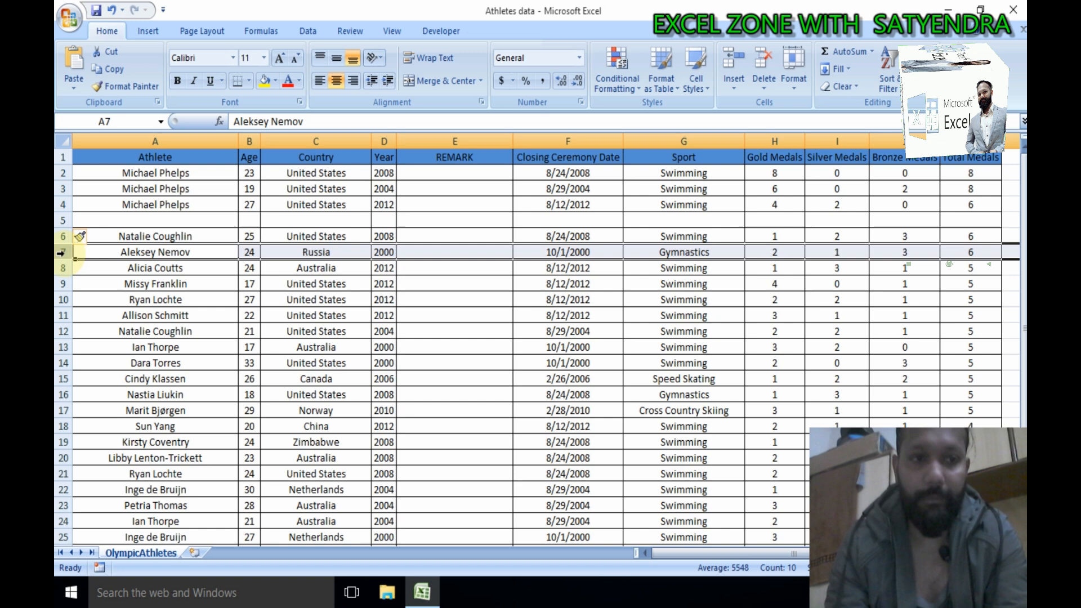
{"action": "right_click", "coordinate": [62, 253]}
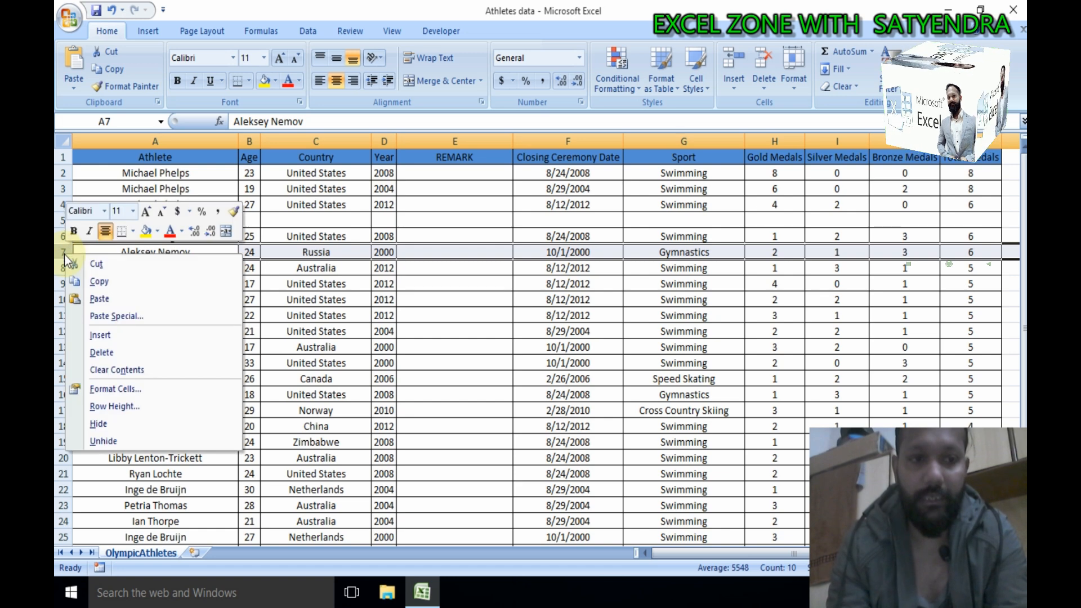
{"action": "left_click", "coordinate": [101, 336]}
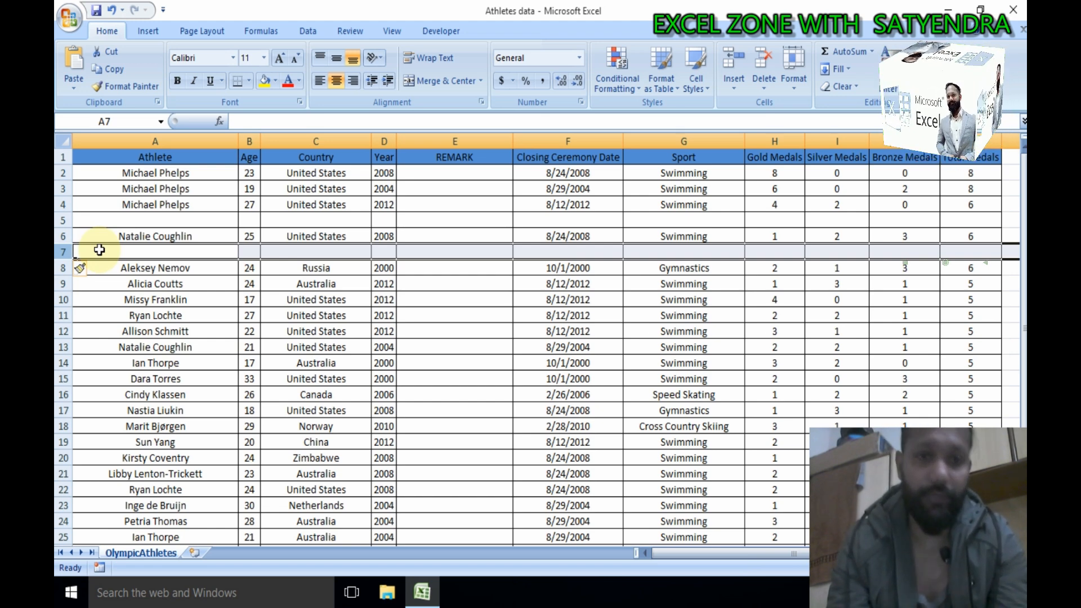
Delete the REMARK column from the athletes table.
{"action": "left_click", "coordinate": [474, 137]}
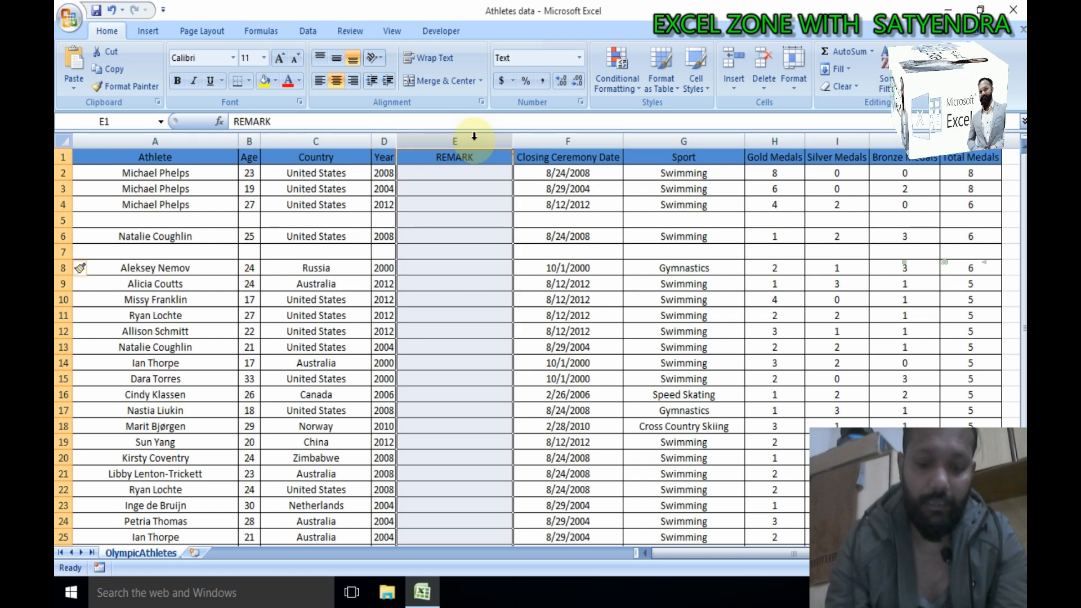
{"action": "right_click", "coordinate": [471, 141]}
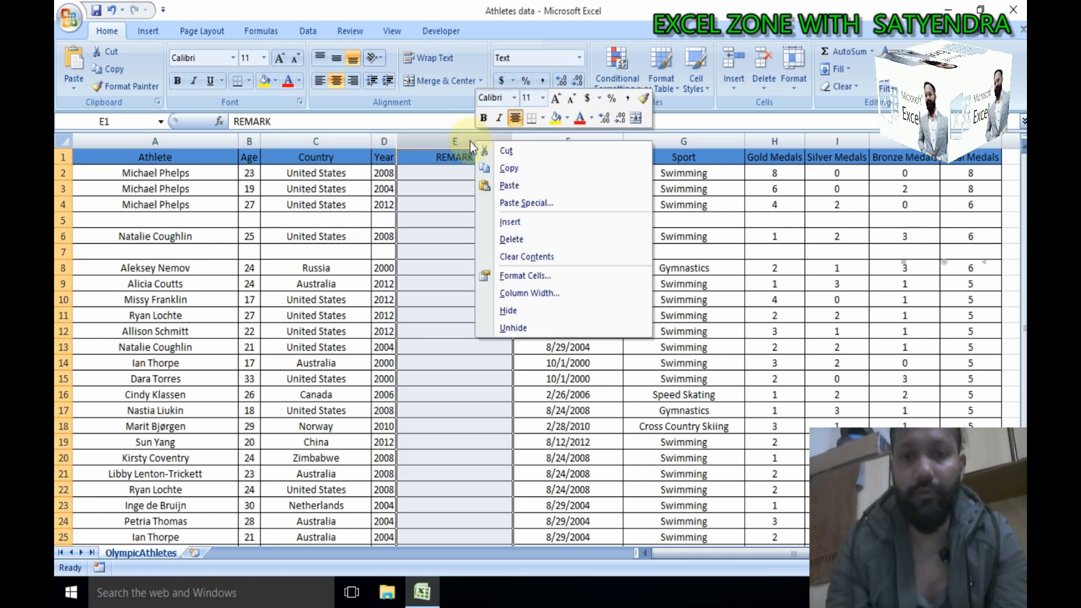
{"action": "left_click", "coordinate": [513, 242]}
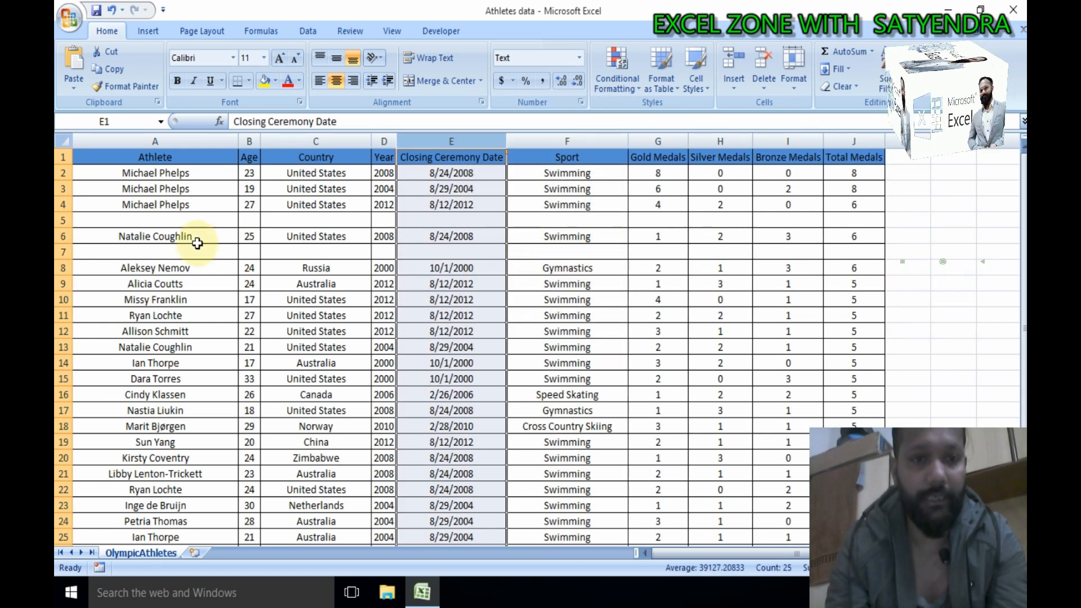
Delete the blank row 5 and undo that deletion.
{"action": "left_click", "coordinate": [61, 219]}
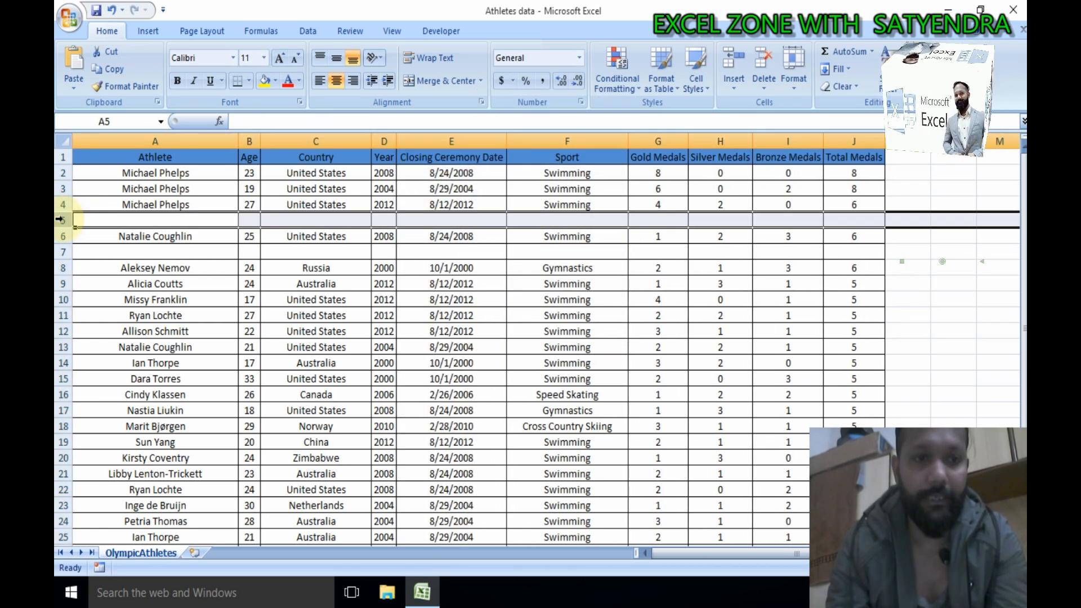
{"action": "right_click", "coordinate": [61, 219]}
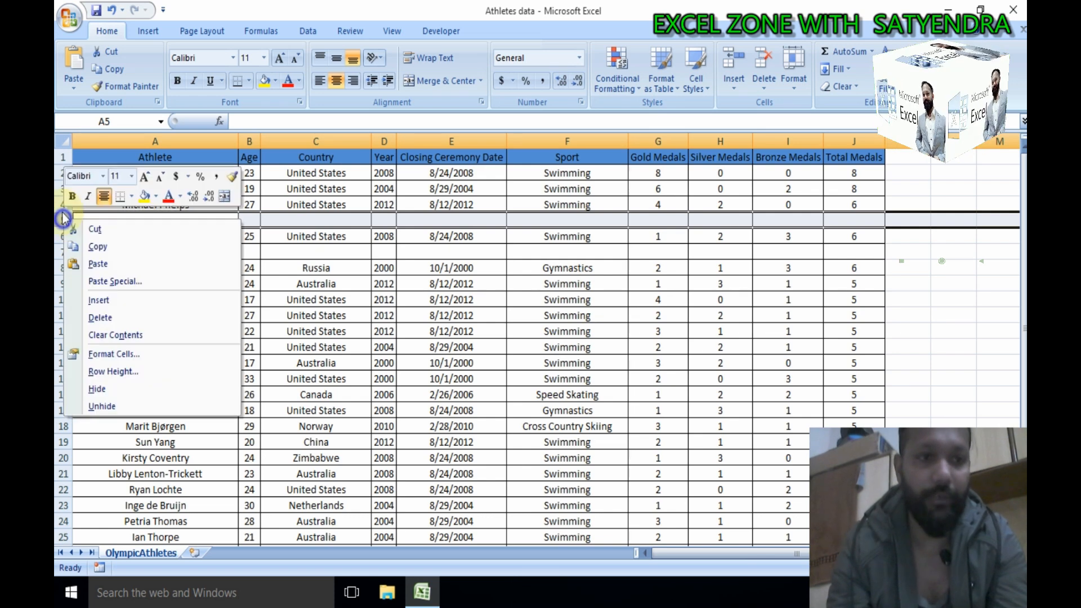
{"action": "left_click", "coordinate": [99, 317]}
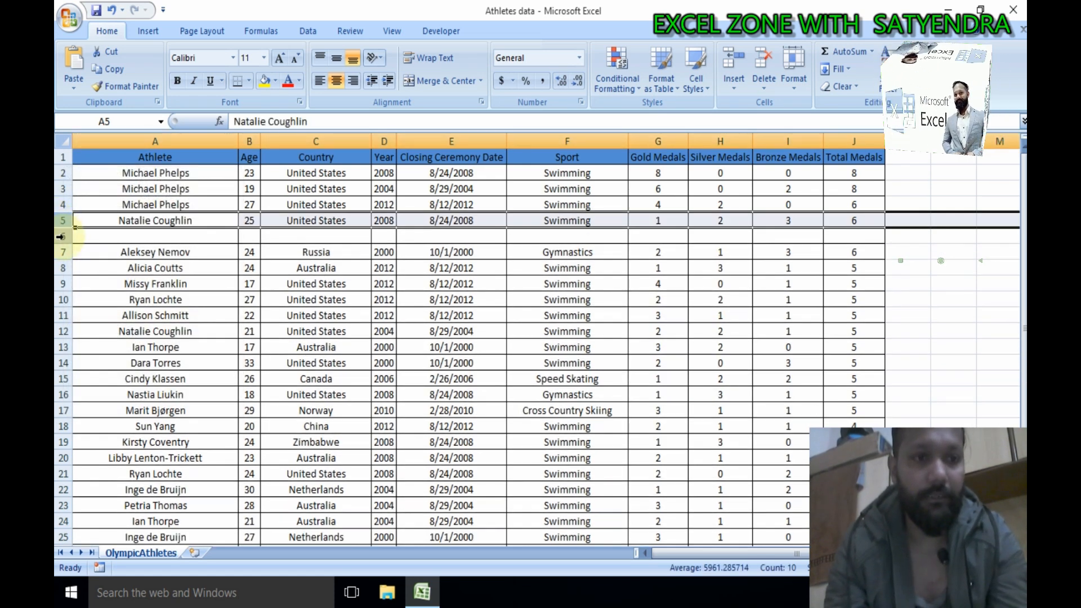
{"action": "key", "text": "ctrl+shift+="}
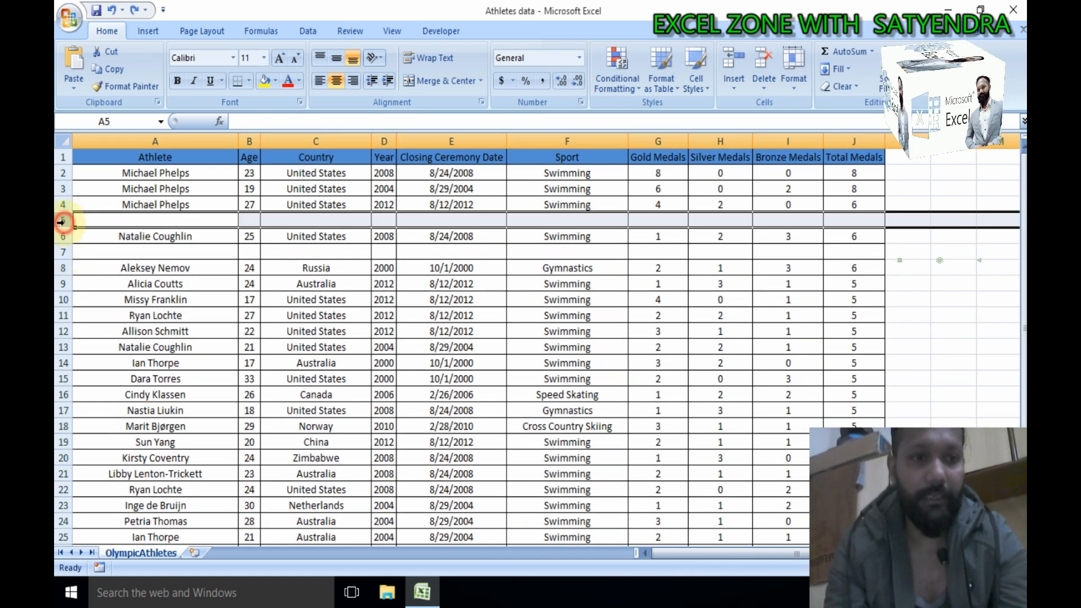
Try to delete the blank rows 5 and 7 together as one multiple selection.
{"action": "left_click", "coordinate": [65, 221], "text": "ctrl"}
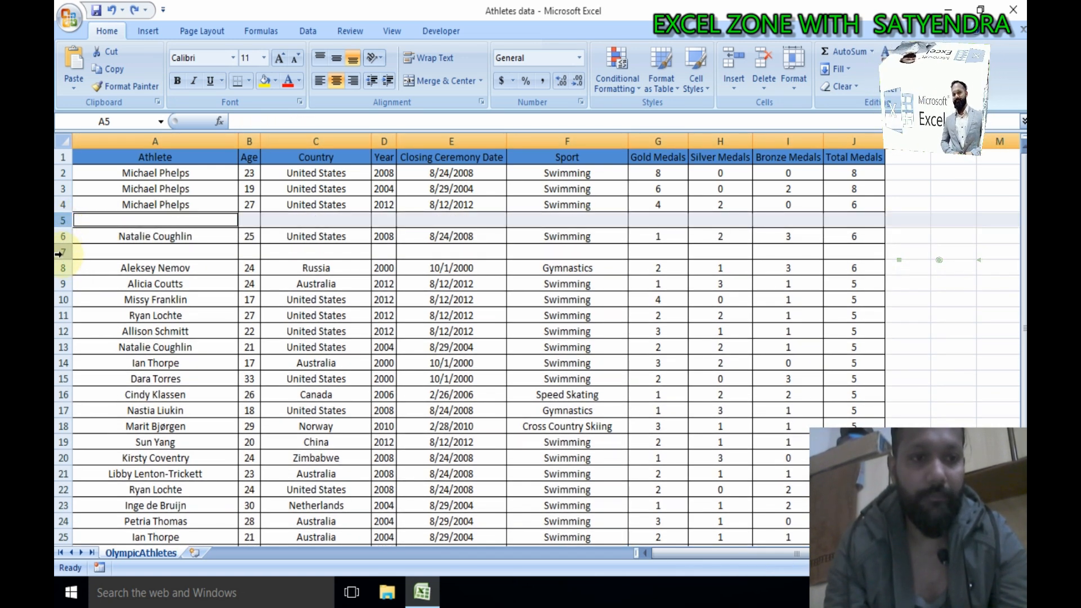
{"action": "left_click", "coordinate": [59, 253], "text": "ctrl"}
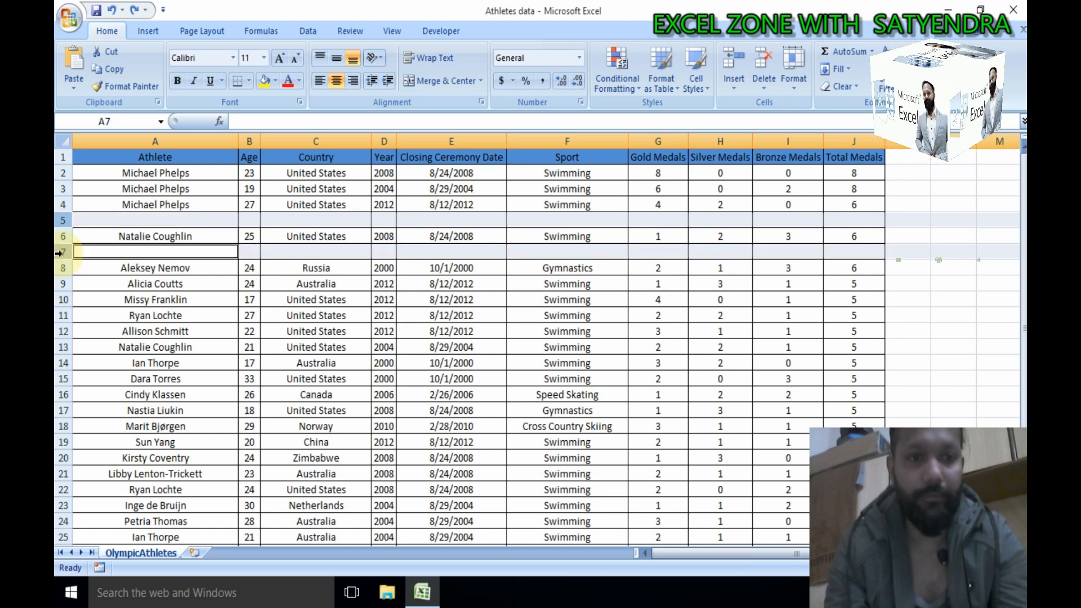
{"action": "right_click", "coordinate": [59, 253]}
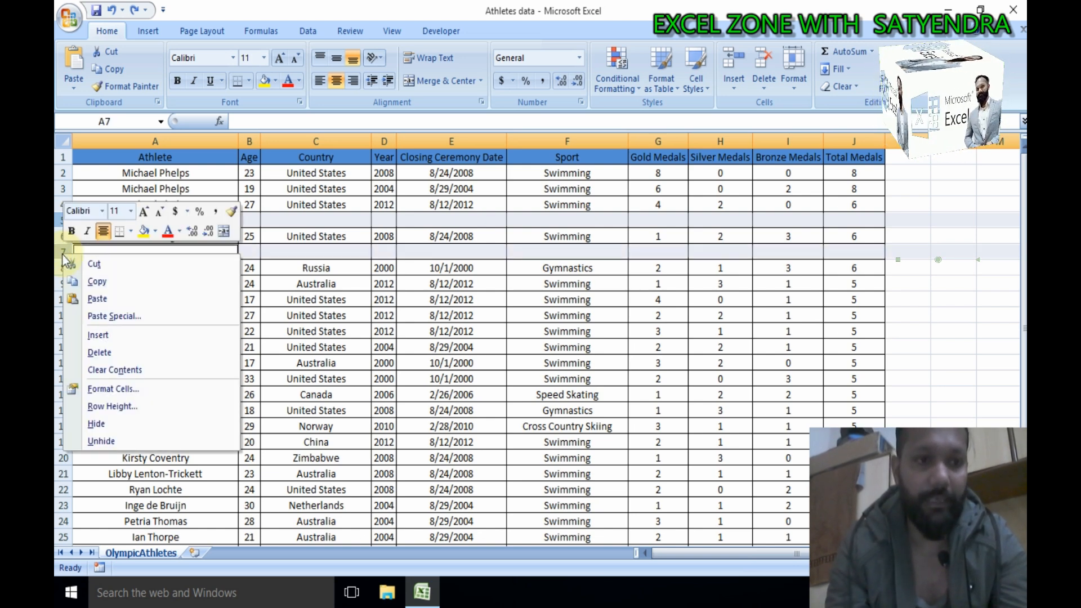
{"action": "left_click", "coordinate": [99, 352]}
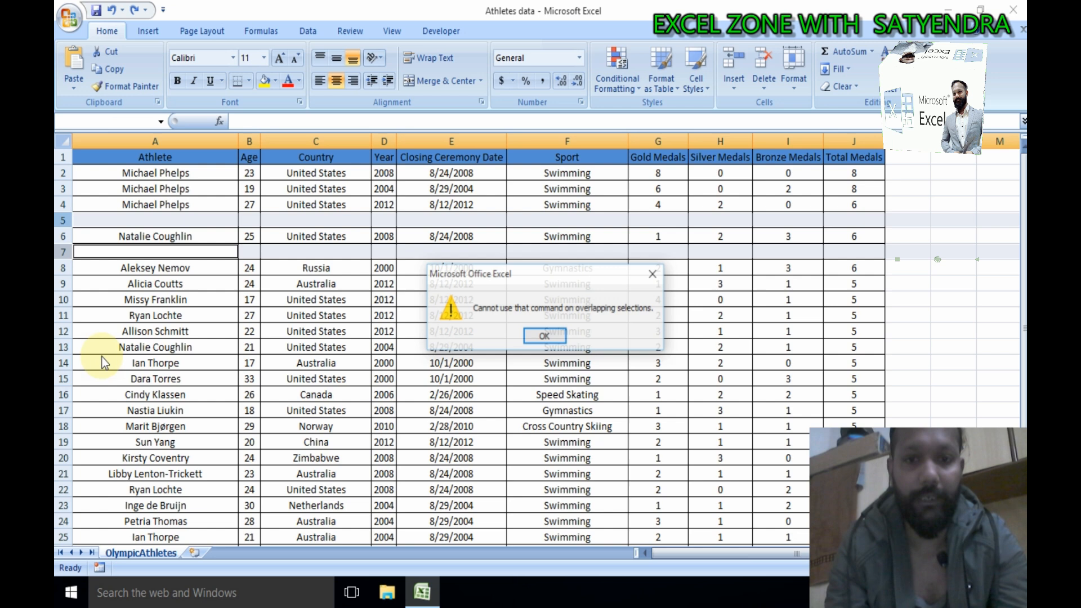
{"action": "left_click", "coordinate": [544, 337]}
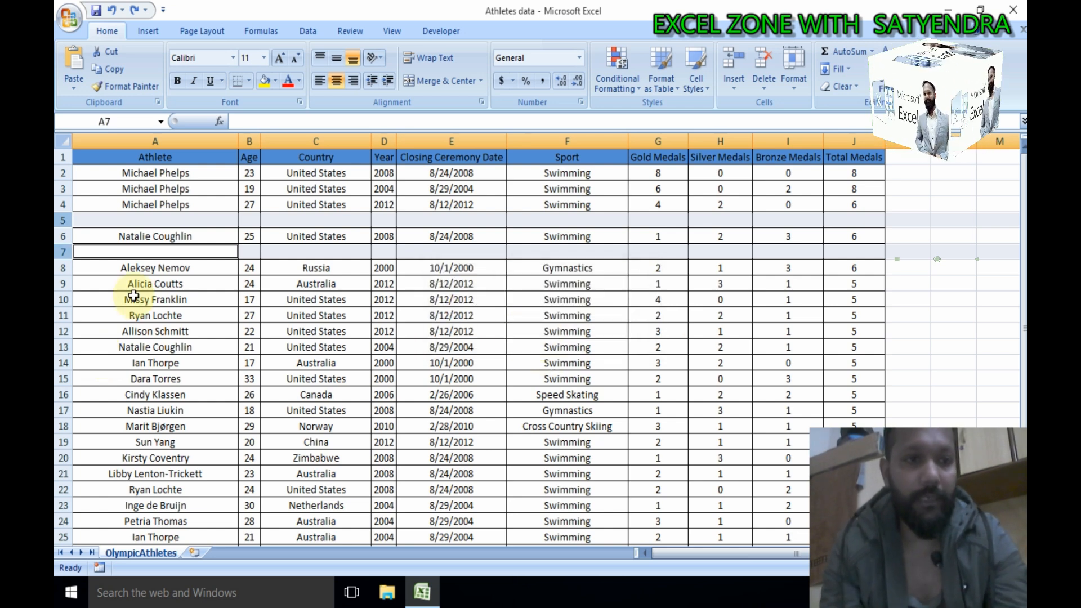
{"action": "left_click", "coordinate": [60, 220]}
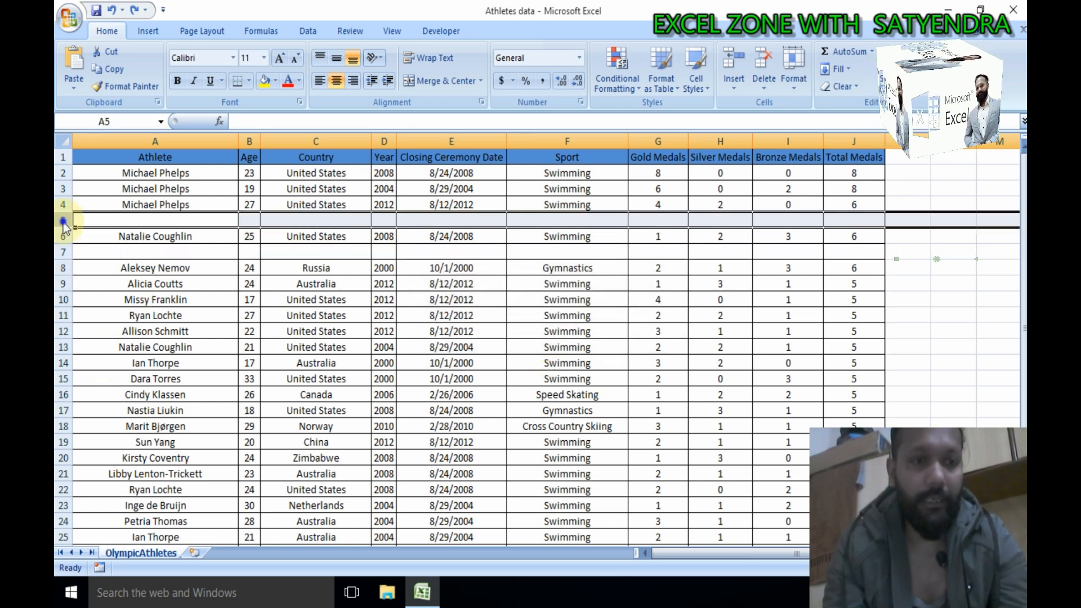
{"action": "right_click", "coordinate": [61, 222]}
{"action": "key", "text": "Escape"}
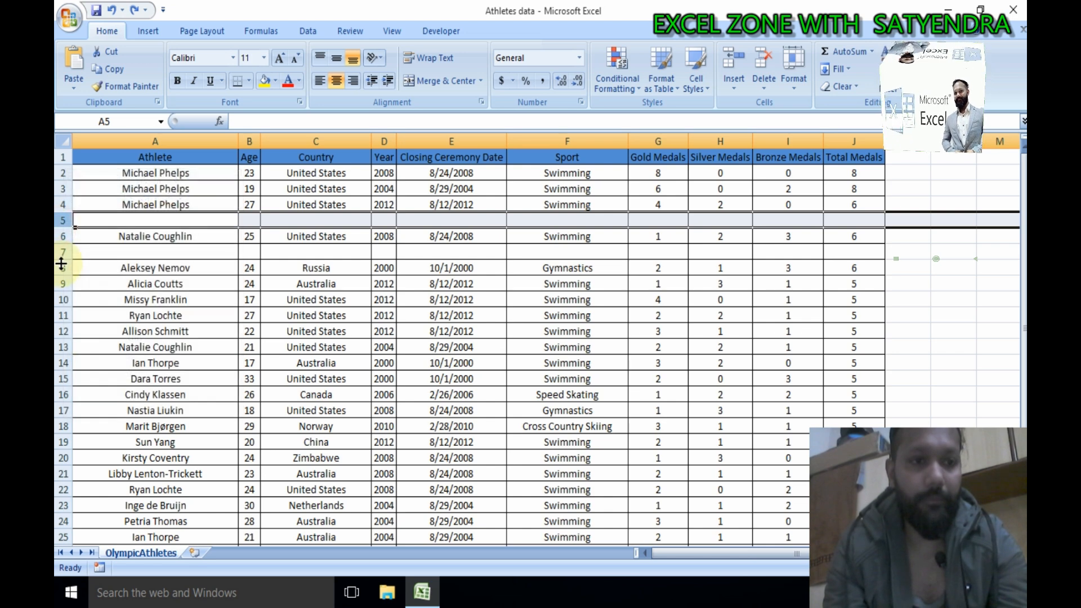
{"action": "left_click", "coordinate": [61, 251], "text": "ctrl"}
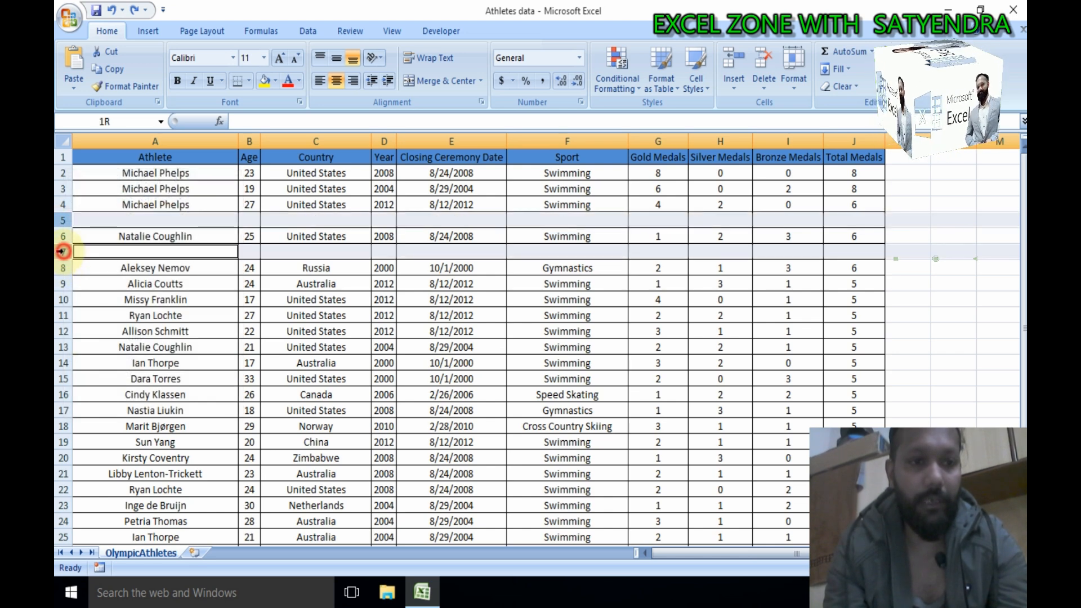
Delete the blank row 5, and also the other blank row once it has moved up to row 6.
{"action": "left_click", "coordinate": [62, 221]}
{"action": "right_click", "coordinate": [63, 225]}
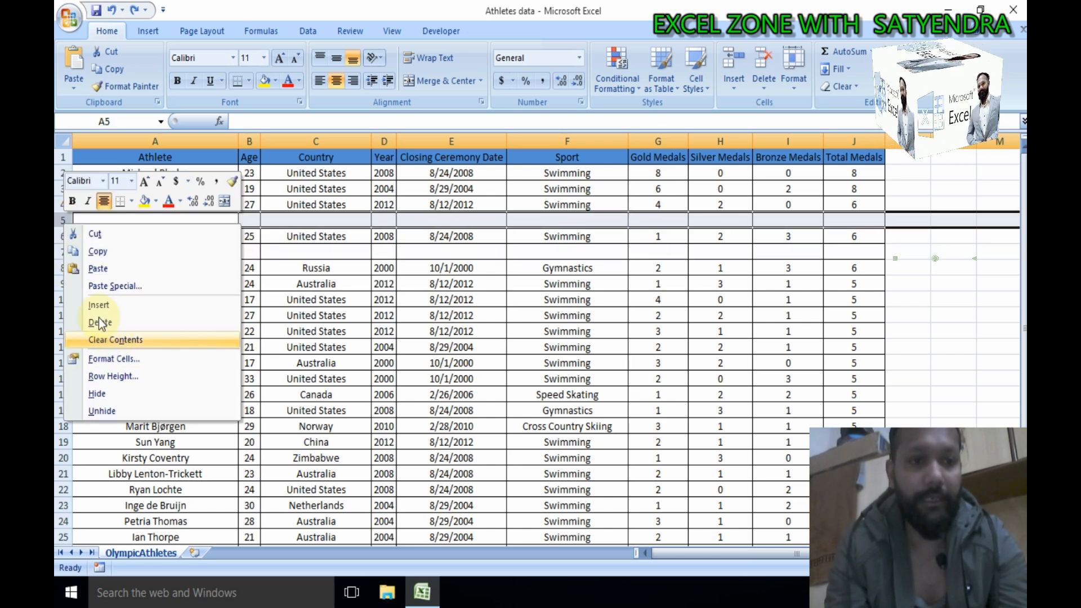
{"action": "left_click", "coordinate": [100, 322]}
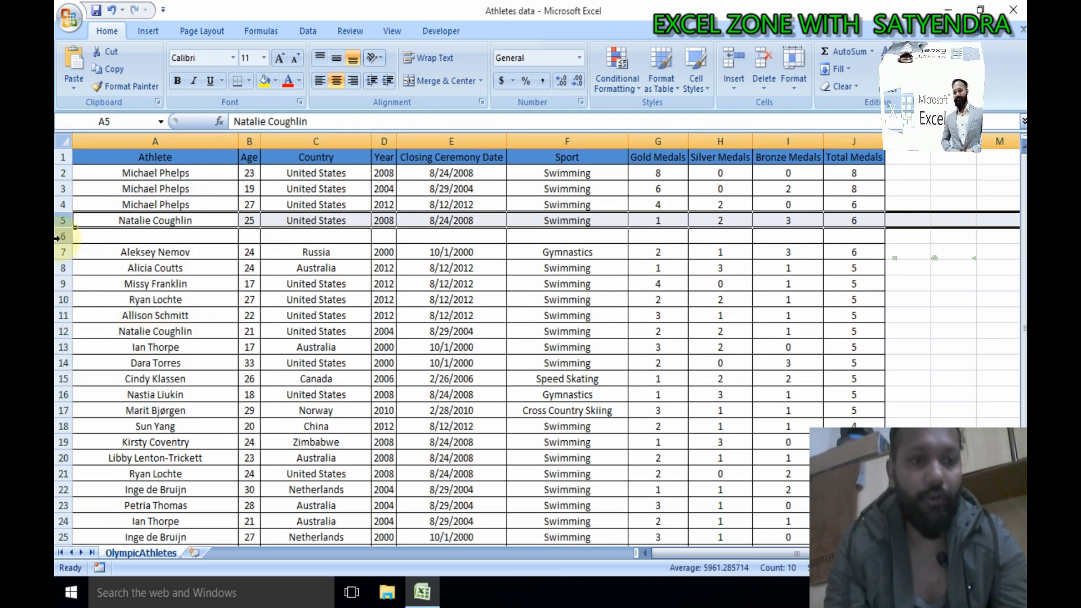
{"action": "right_click", "coordinate": [63, 236]}
{"action": "left_click", "coordinate": [95, 338]}
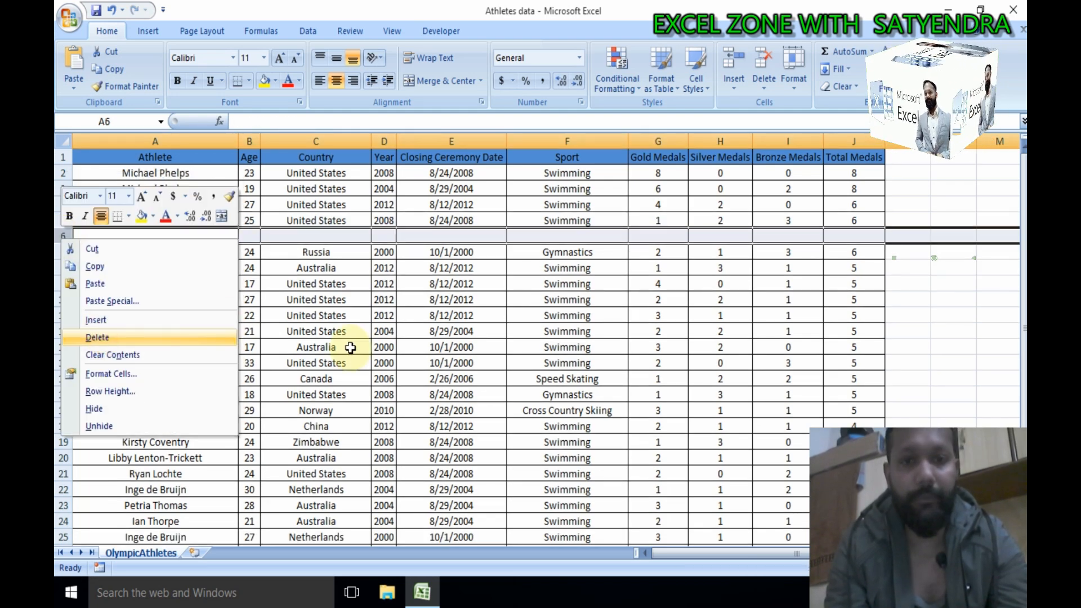
{"action": "left_click", "coordinate": [349, 344]}
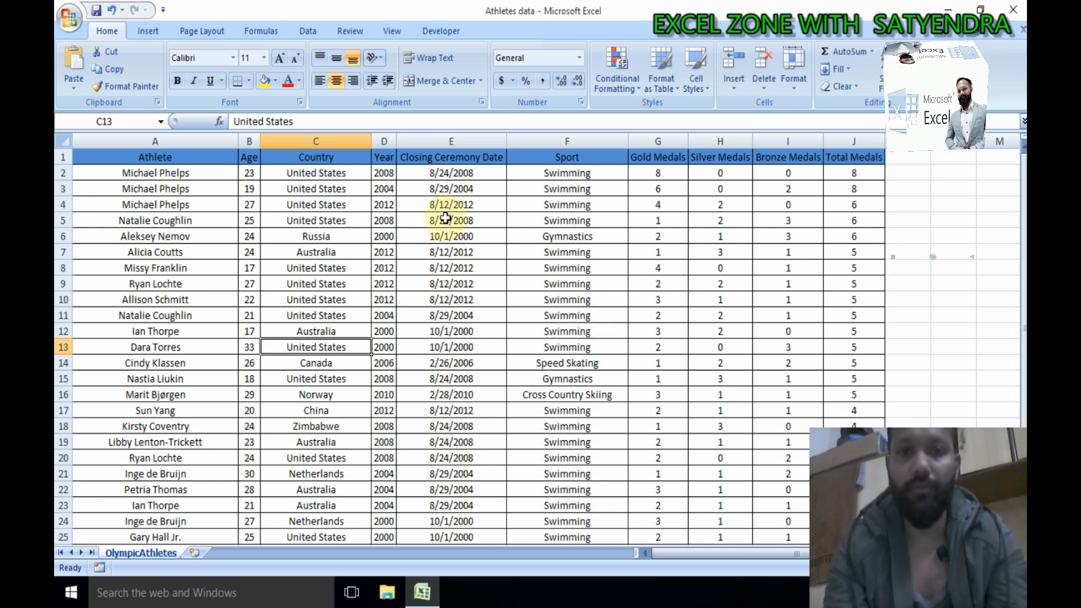
Select the whole Closing Ceremony Date column and insert a blank column before it.
{"action": "left_click", "coordinate": [459, 141]}
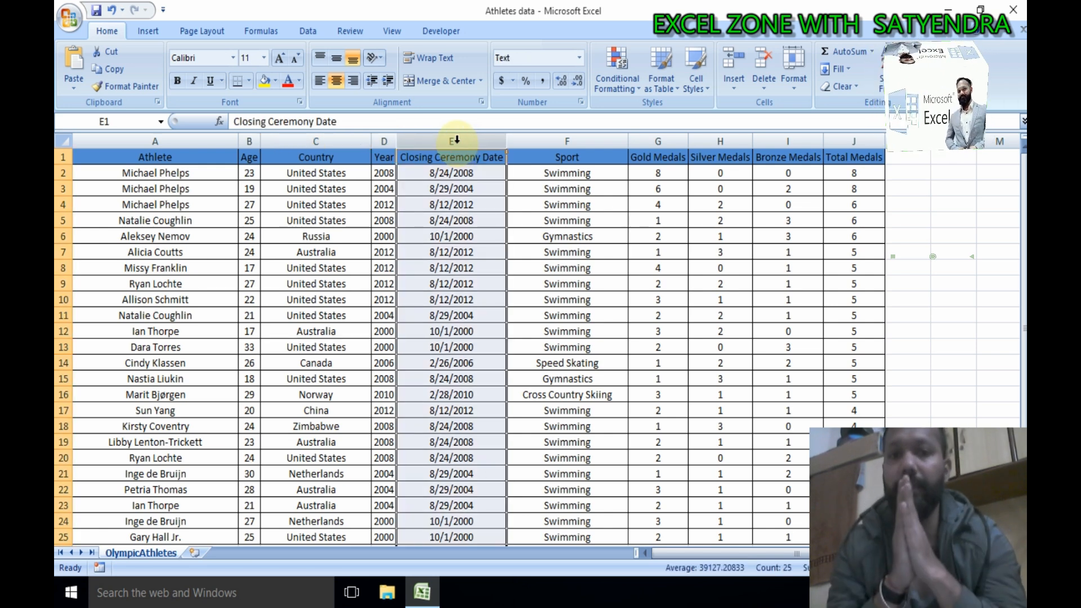
{"action": "left_click", "coordinate": [457, 187]}
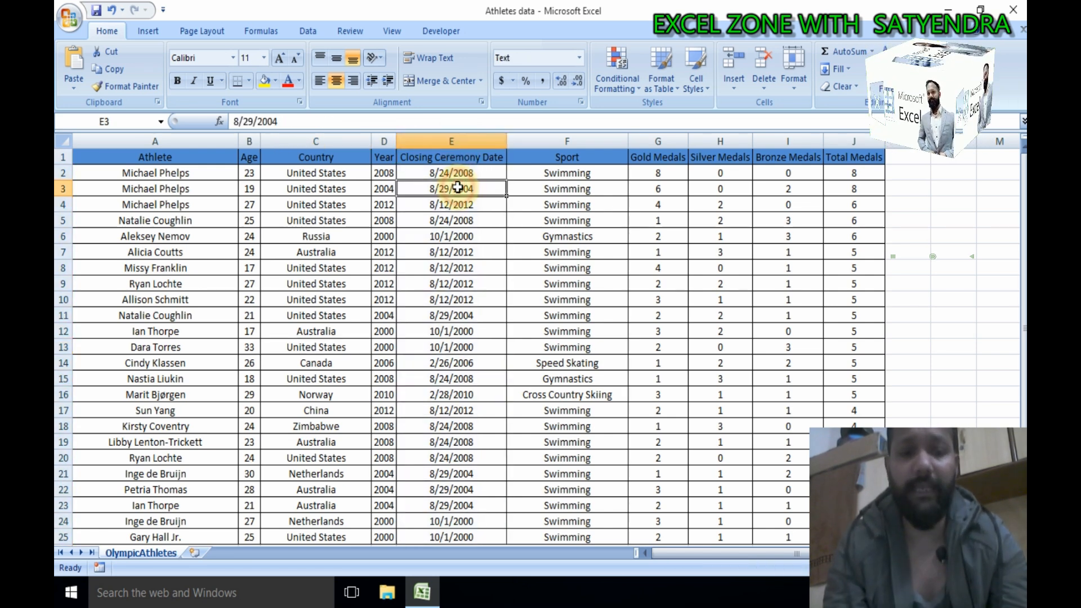
{"action": "key", "text": "ctrl+shift+Down"}
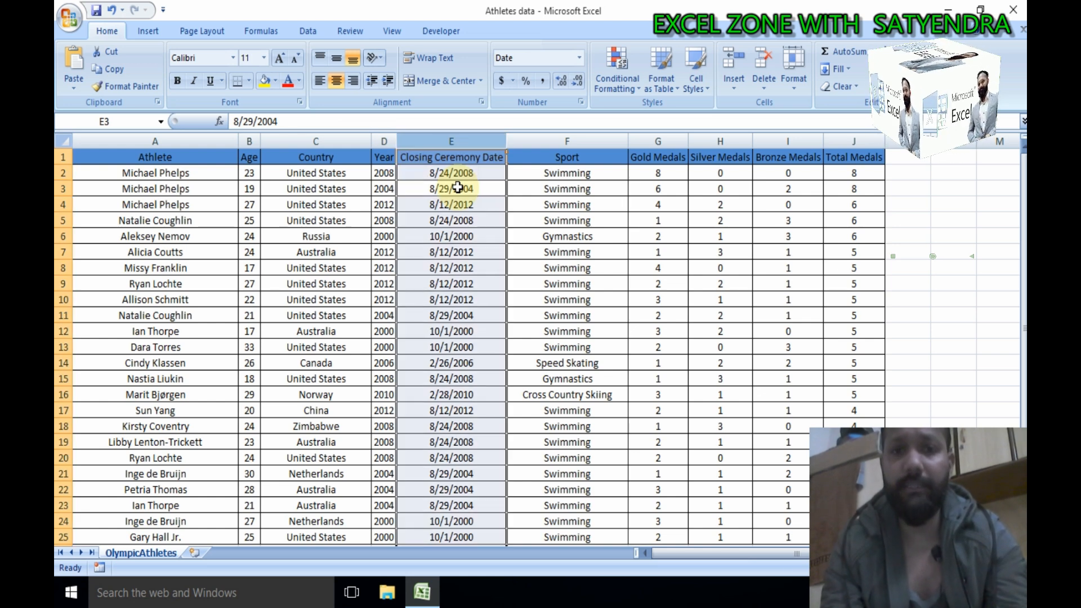
{"action": "left_click", "coordinate": [457, 188]}
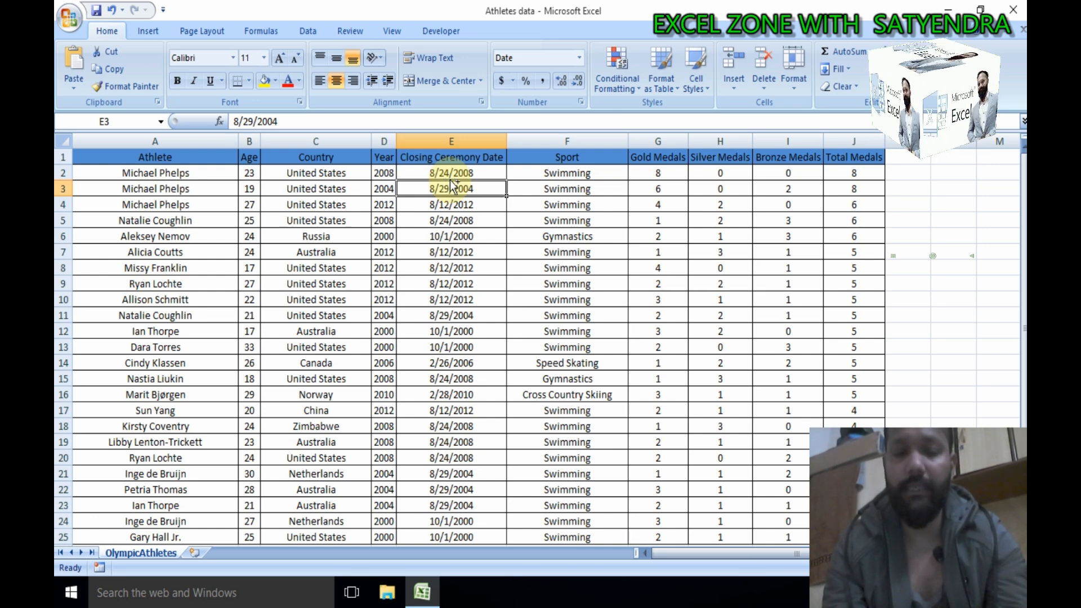
{"action": "key", "text": "ctrl+shift+Down"}
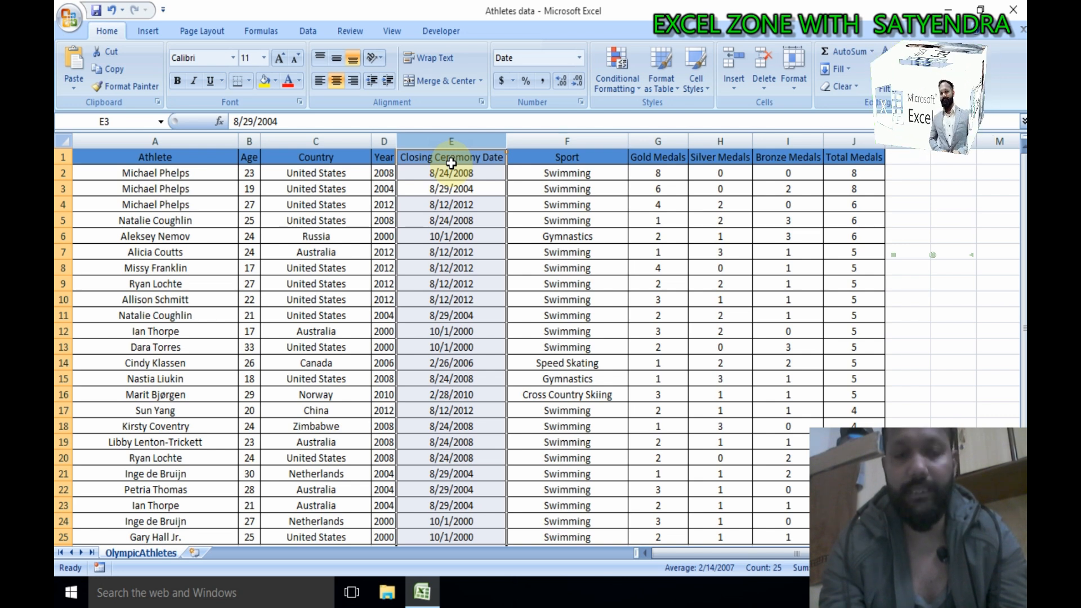
{"action": "key", "text": "ctrl+shift+plus"}
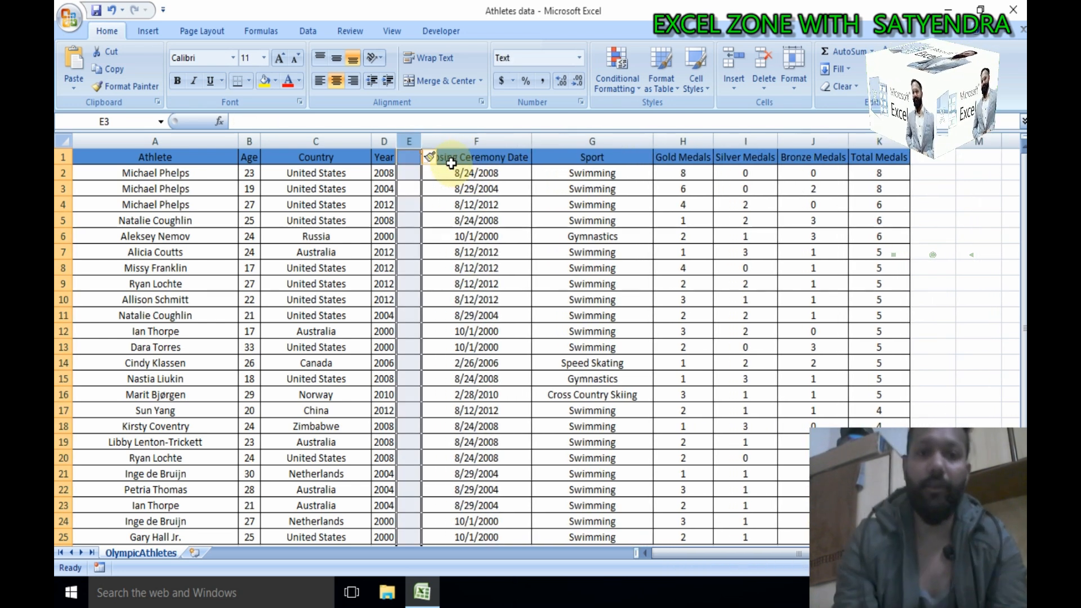
Widen the new blank column E enough for a header and enter REMARK in cell E1.
{"action": "left_click_drag", "start_coordinate": [421, 141], "coordinate": [454, 151]}
{"action": "left_click", "coordinate": [425, 160]}
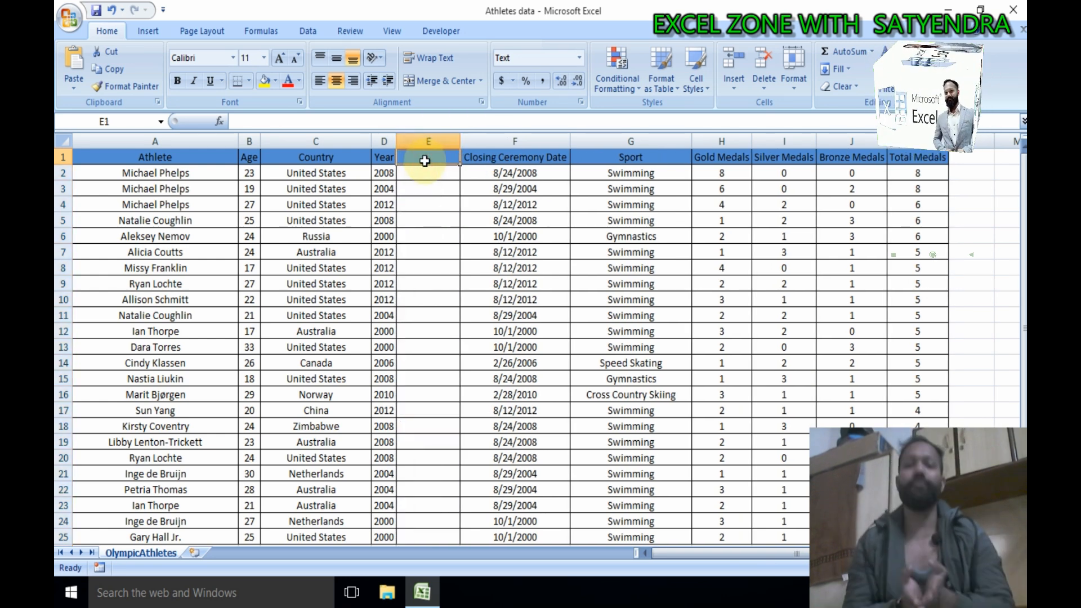
{"action": "type", "text": "REMARK"}
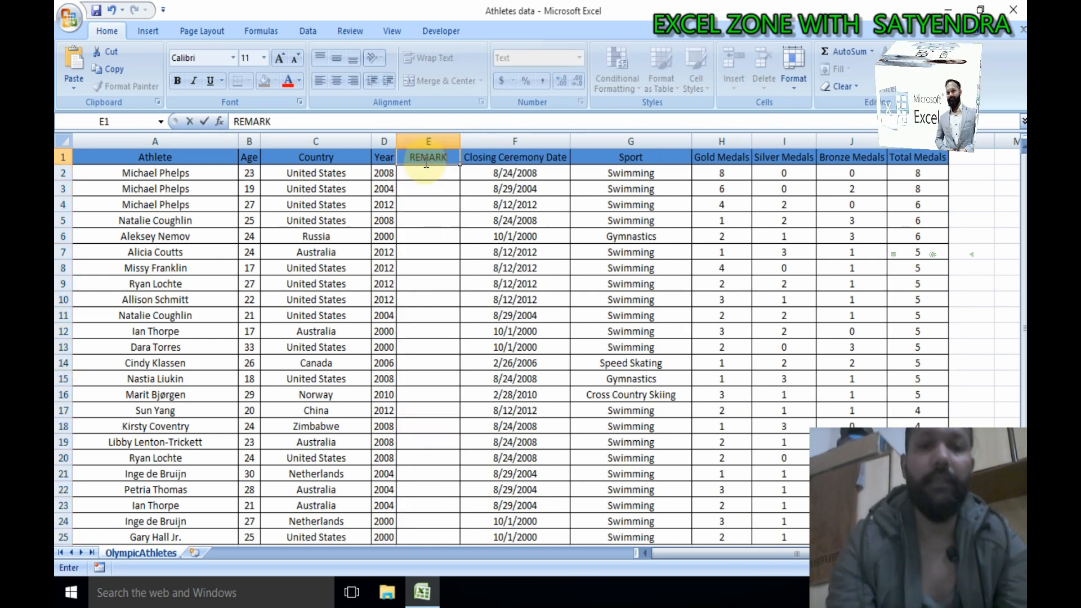
Select the whole of row 5 starting from cell C5 and insert a blank row above it.
{"action": "left_click", "coordinate": [307, 218]}
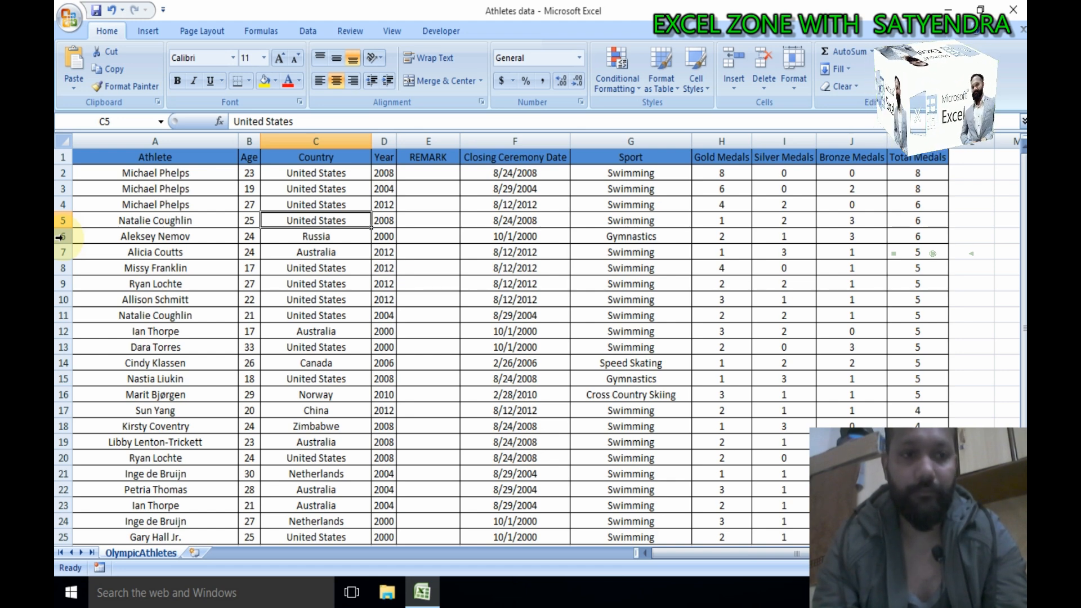
{"action": "key", "text": "shift+space"}
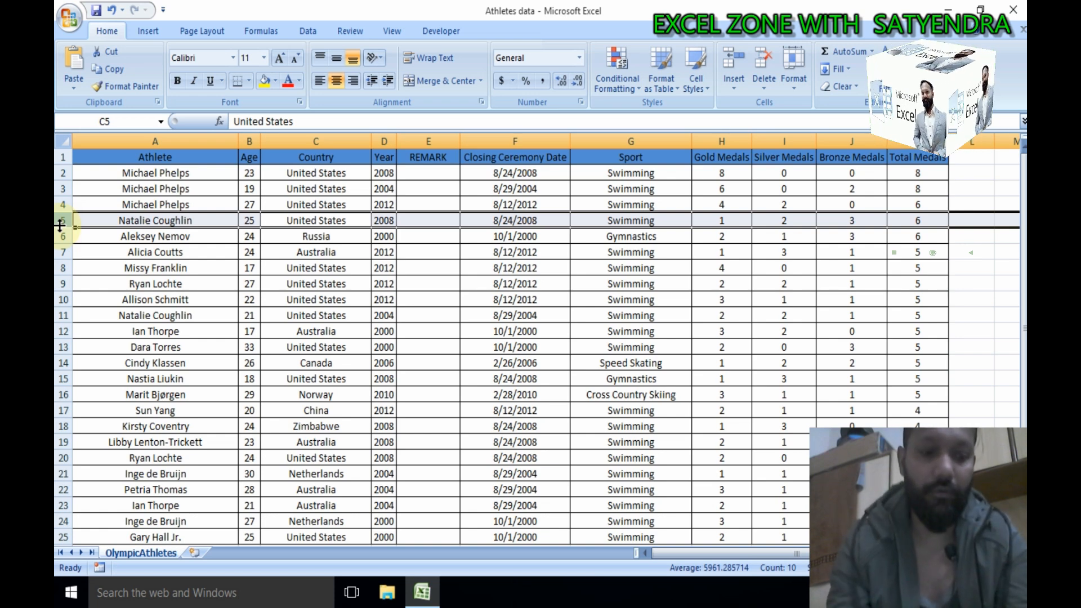
{"action": "key", "text": "ctrl+shift+plus"}
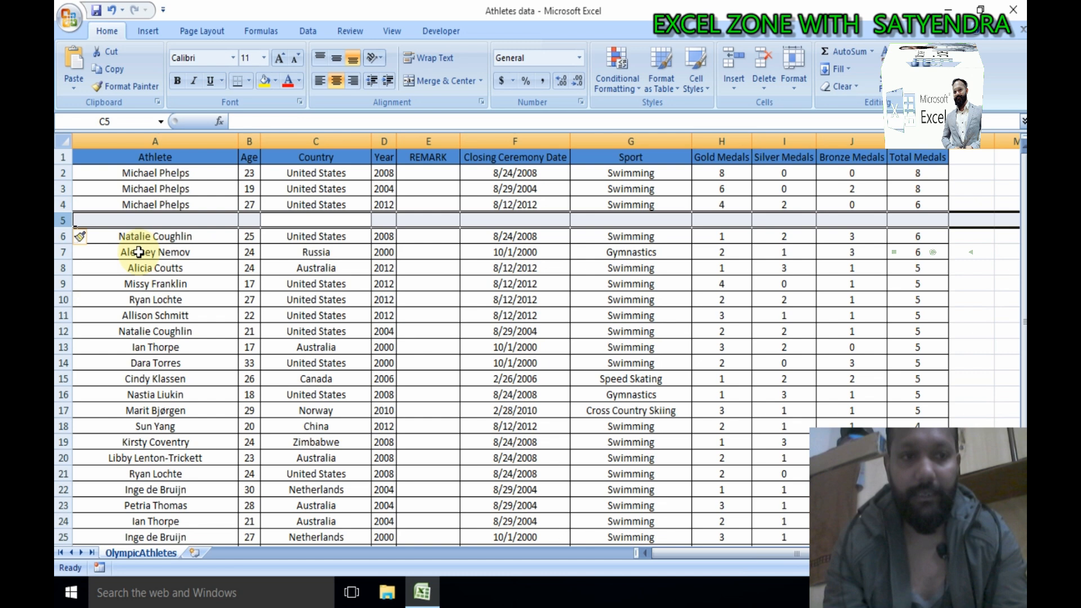
{"action": "left_click", "coordinate": [203, 289]}
Select the entire blank row 5 starting from cell A5 and delete it.
{"action": "left_click", "coordinate": [98, 220]}
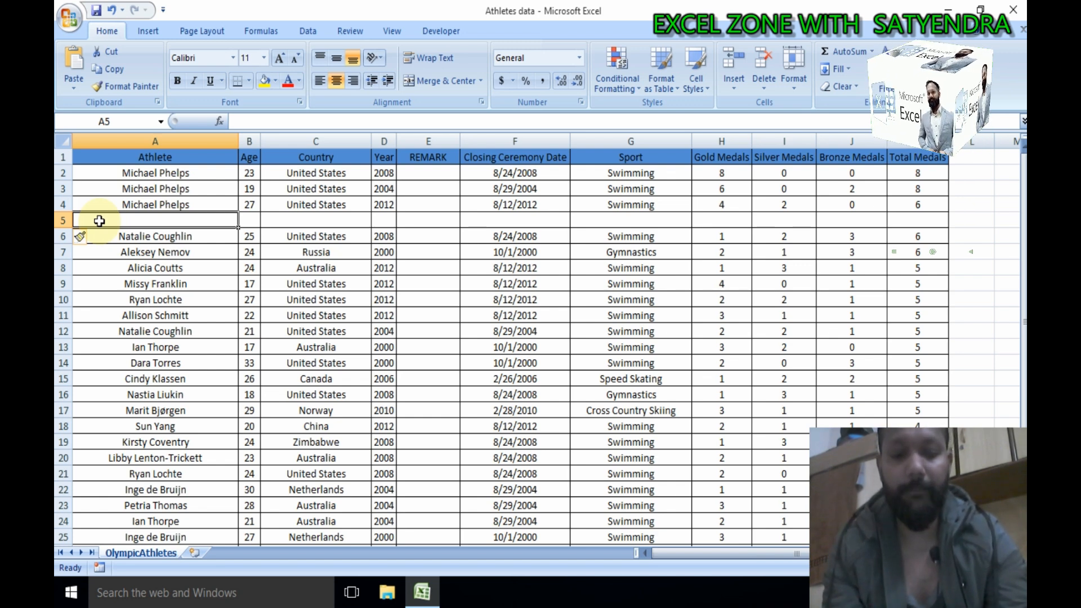
{"action": "key", "text": "shift+space"}
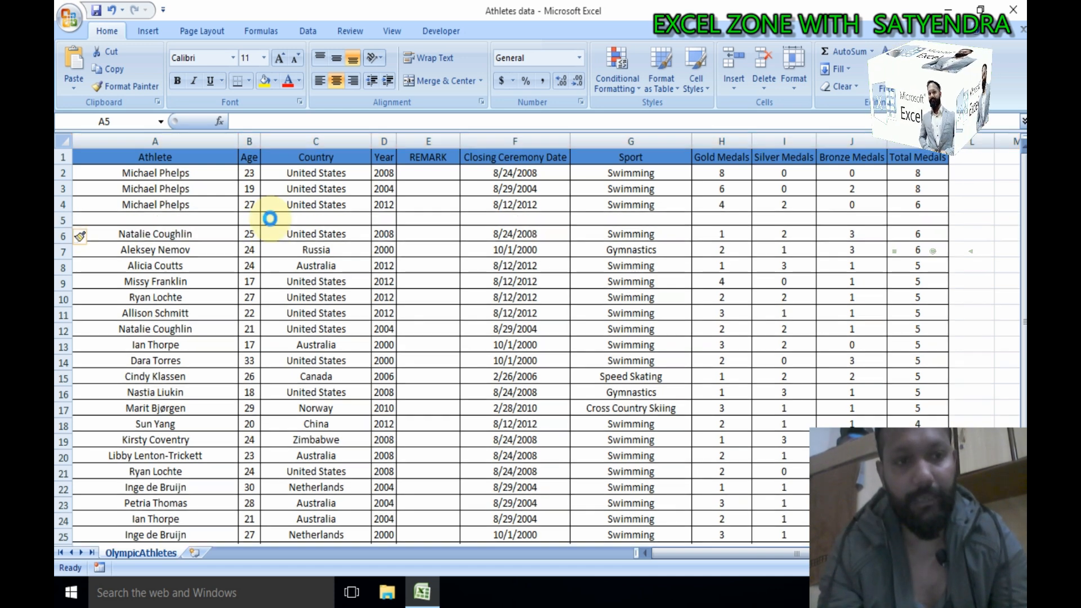
{"action": "key", "text": "ctrl+minus"}
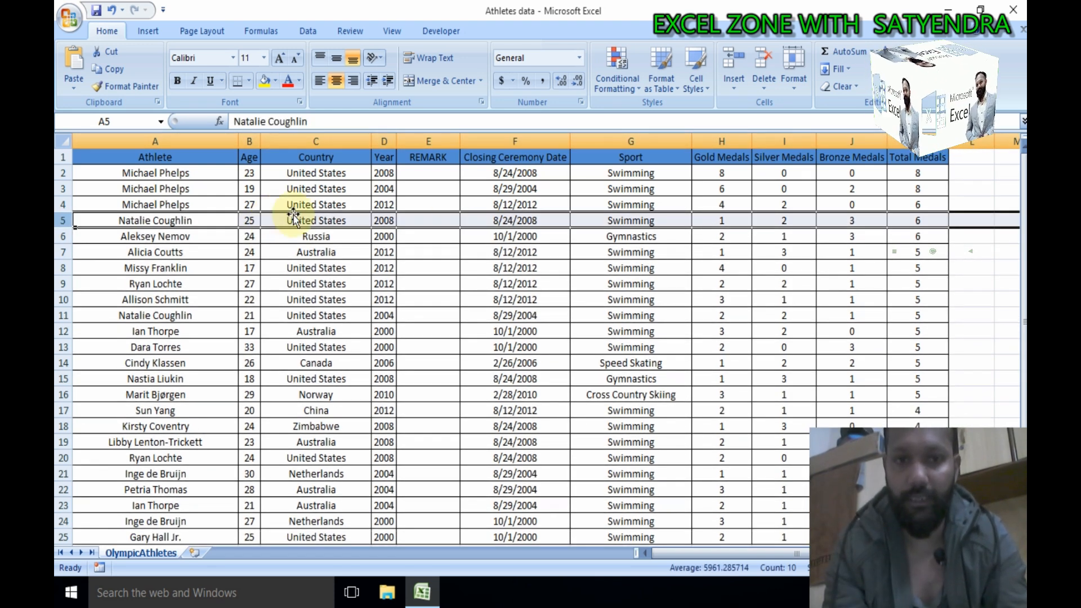
Select the whole REMARK column starting from cell E3 and delete it.
{"action": "left_click", "coordinate": [444, 192]}
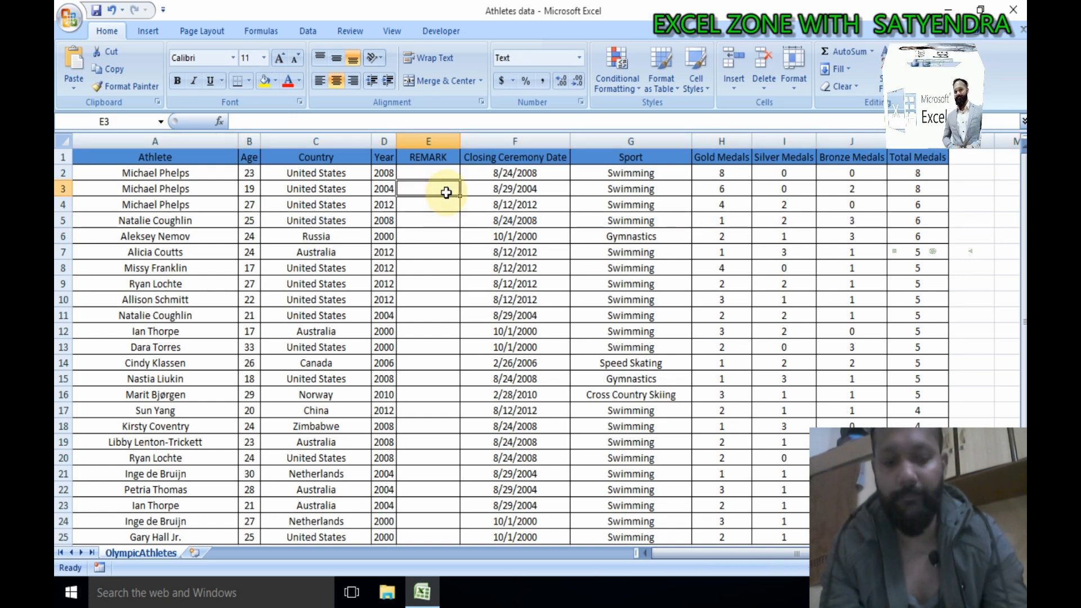
{"action": "key", "text": "ctrl+shift+Down"}
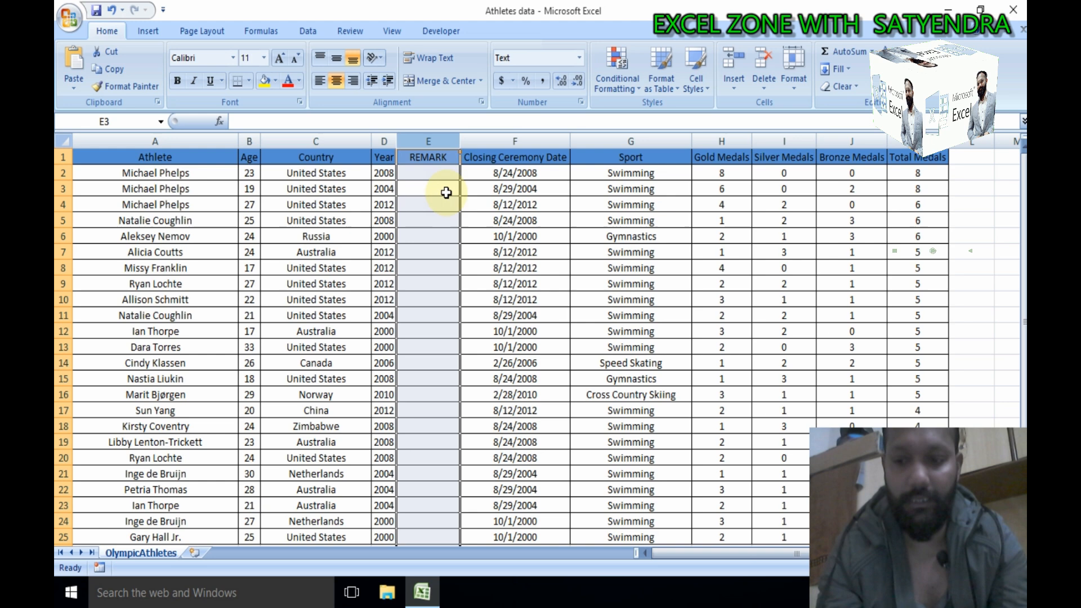
{"action": "key", "text": "ctrl+minus"}
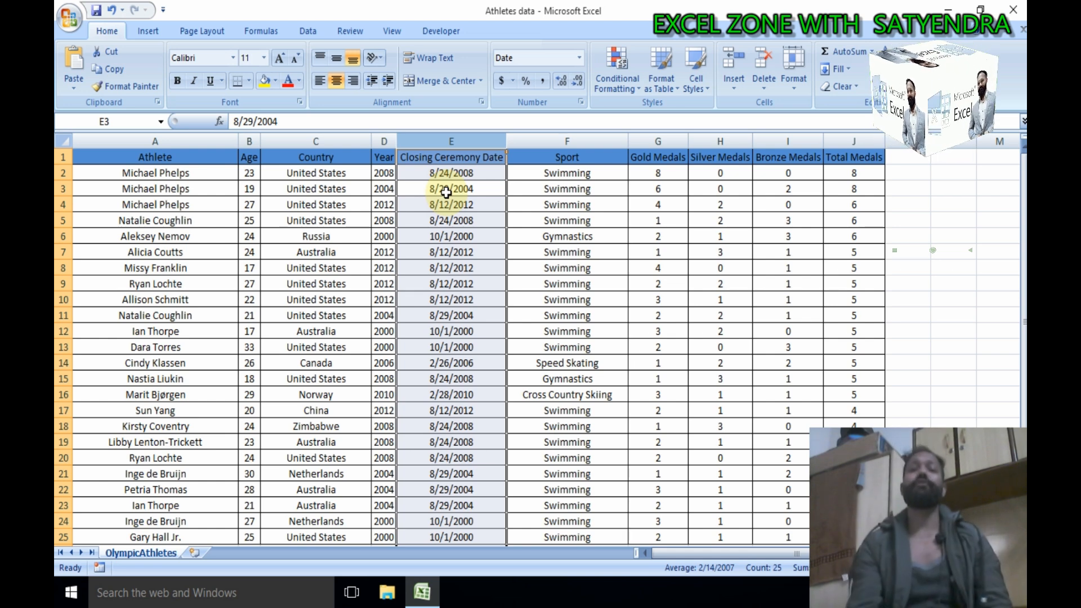
{"action": "left_click", "coordinate": [433, 310]}
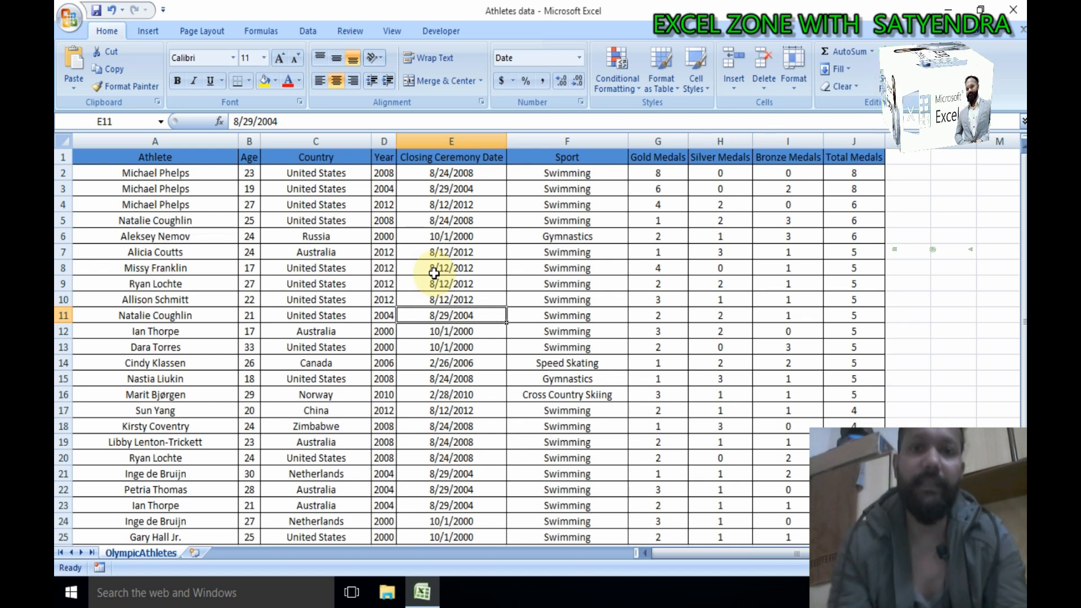
{"action": "left_click", "coordinate": [477, 281]}
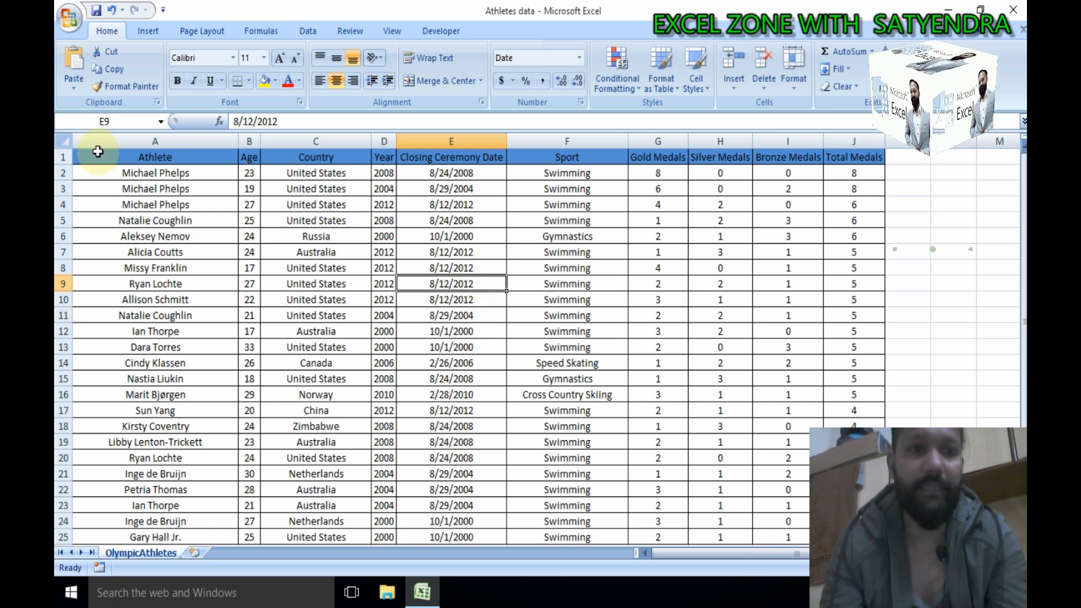
Enter the header REMARK in cell K1, directly after the Total Medals column.
{"action": "left_click", "coordinate": [912, 186]}
{"action": "left_click", "coordinate": [905, 156]}
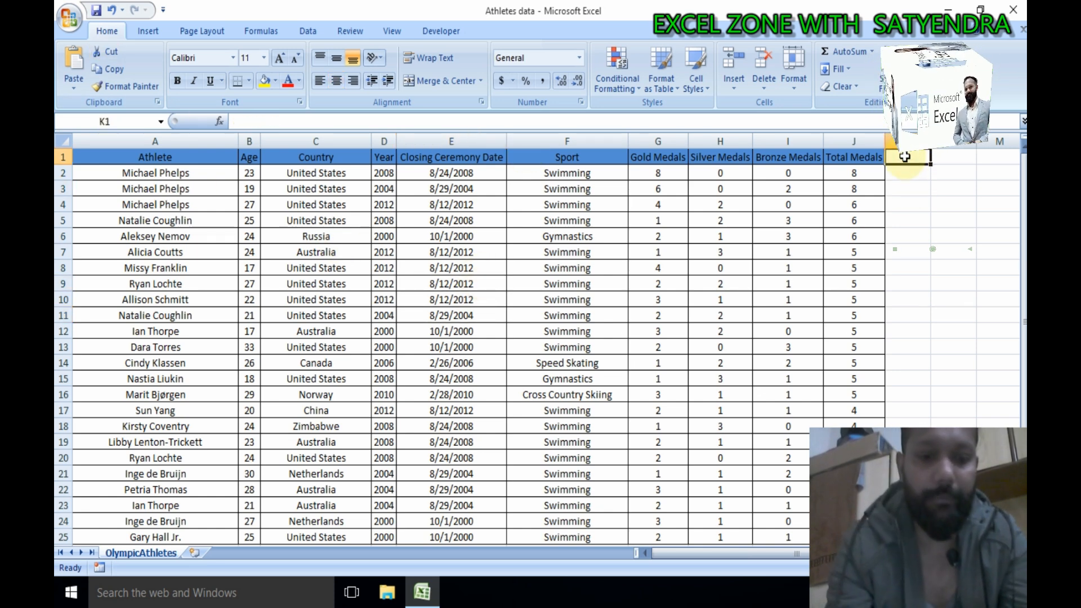
{"action": "type", "text": "REMARK"}
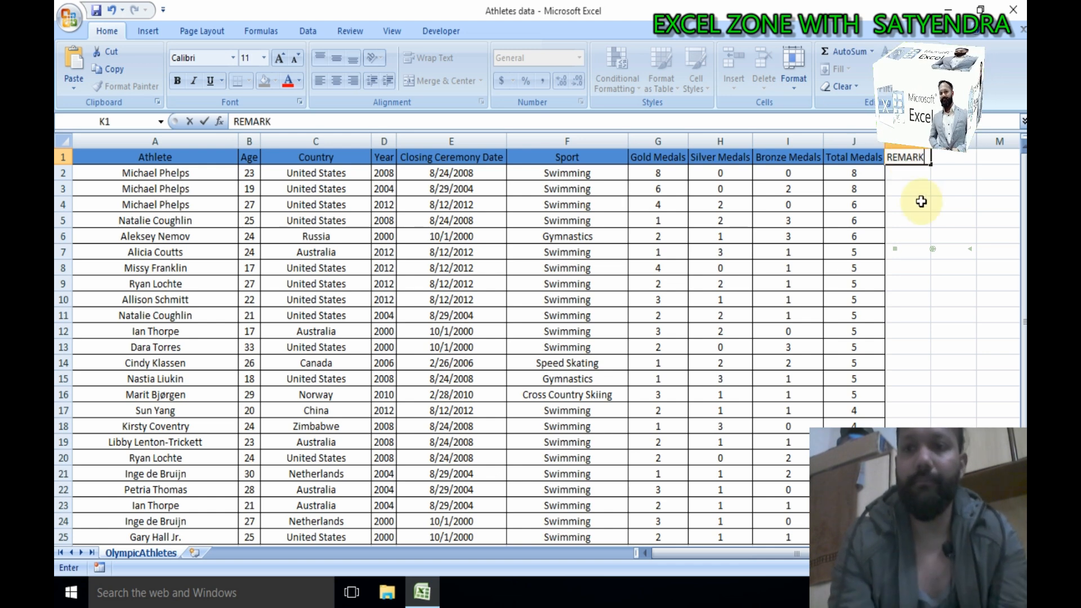
{"action": "left_click", "coordinate": [909, 181]}
Enter 45 in cell K2 under the REMARK header.
{"action": "left_click", "coordinate": [909, 175]}
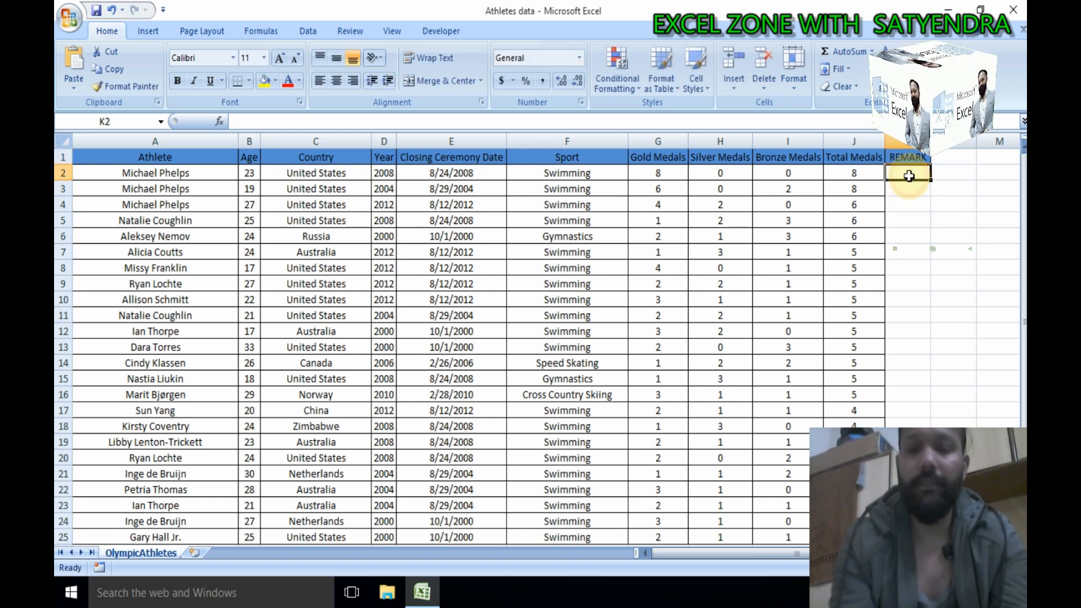
{"action": "type", "text": "FSDF"}
{"action": "key", "text": "BackSpace"}
{"action": "key", "text": "BackSpace"}
{"action": "key", "text": "BackSpace"}
{"action": "key", "text": "BackSpace"}
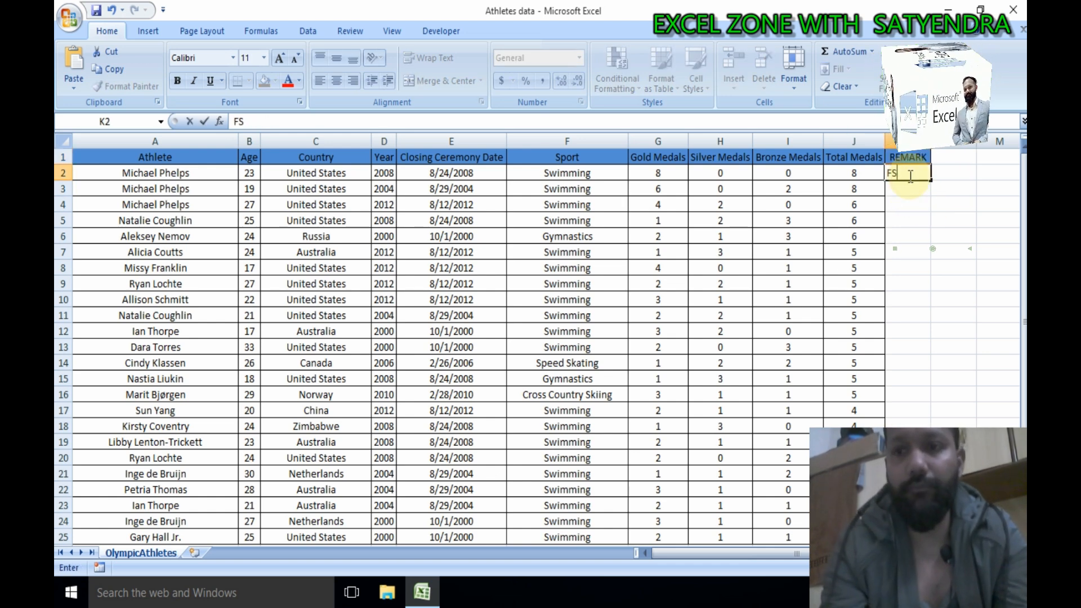
{"action": "type", "text": "45"}
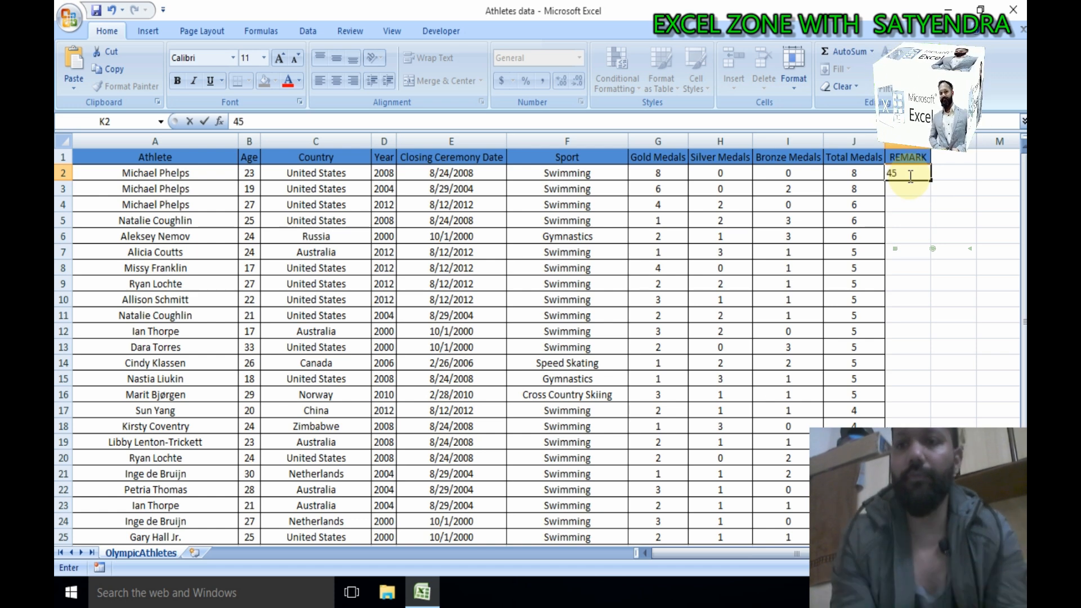
{"action": "left_click", "coordinate": [835, 240]}
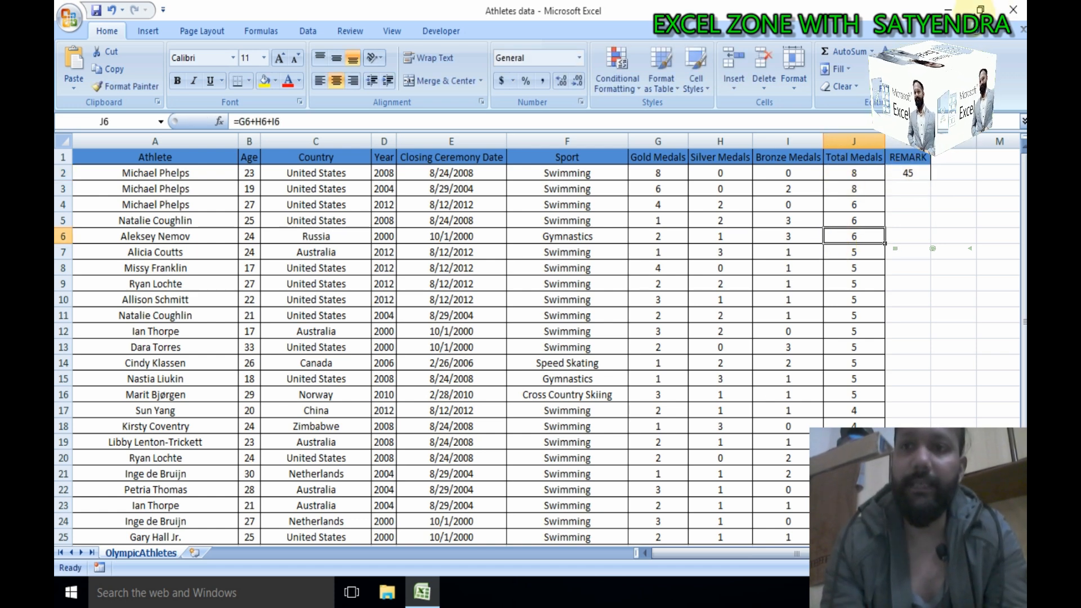
Minimize the workbook to locate the Athletes data file on the desktop, and return to the workbook.
{"action": "left_click", "coordinate": [951, 9]}
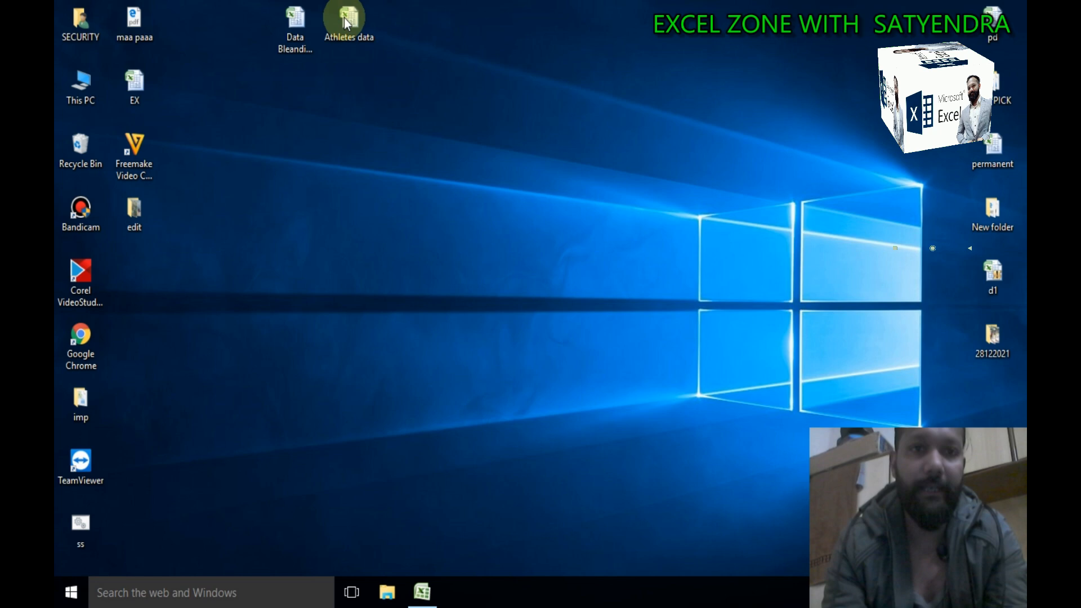
{"action": "left_click", "coordinate": [349, 22]}
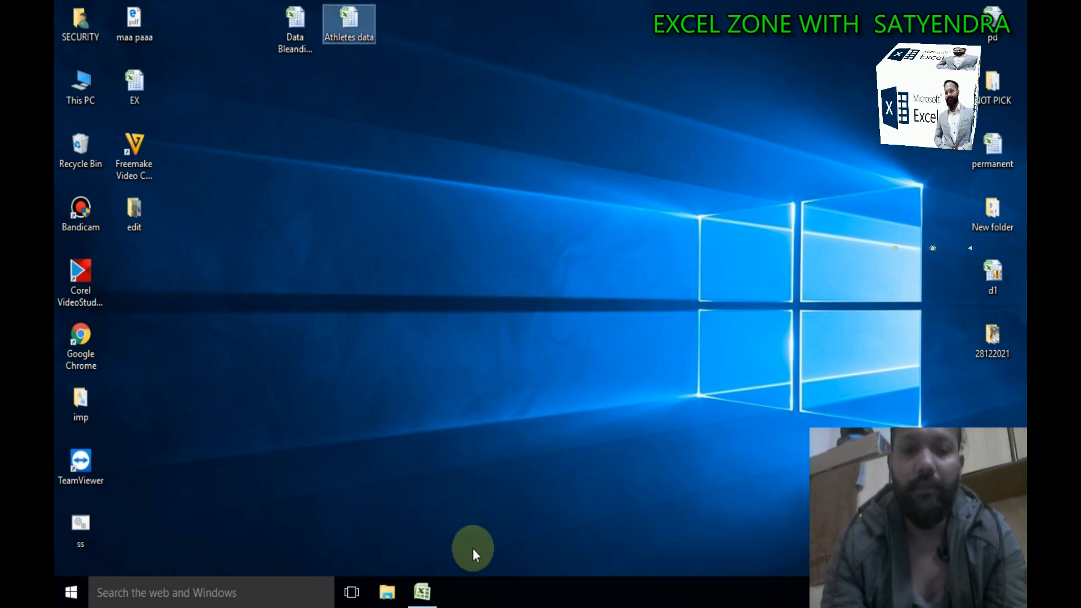
{"action": "left_click", "coordinate": [423, 591]}
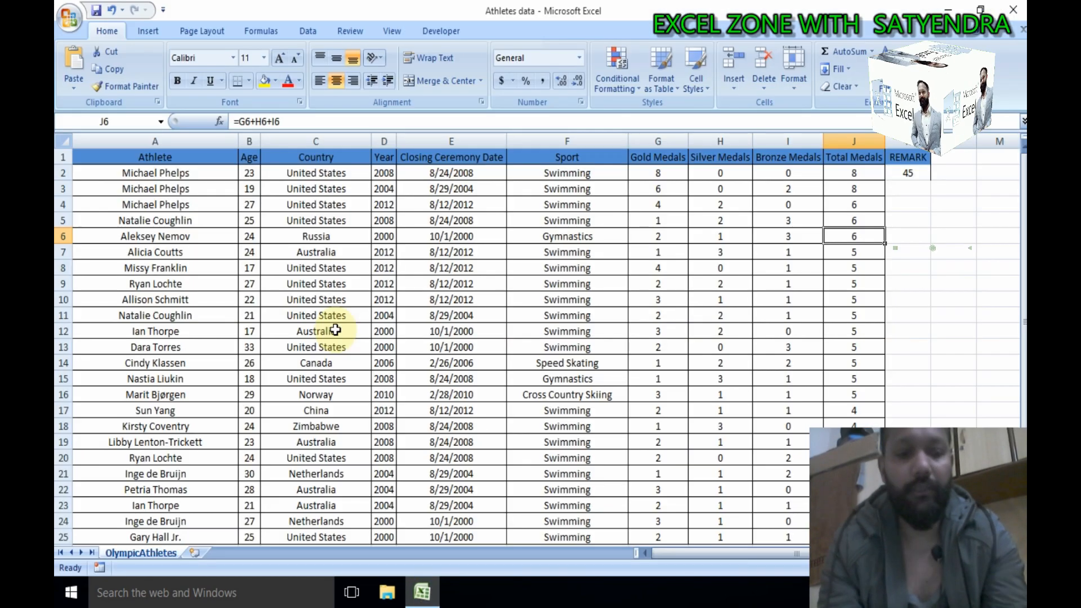
Save the changes to the Athletes data workbook under its existing name.
{"action": "left_click", "coordinate": [62, 21]}
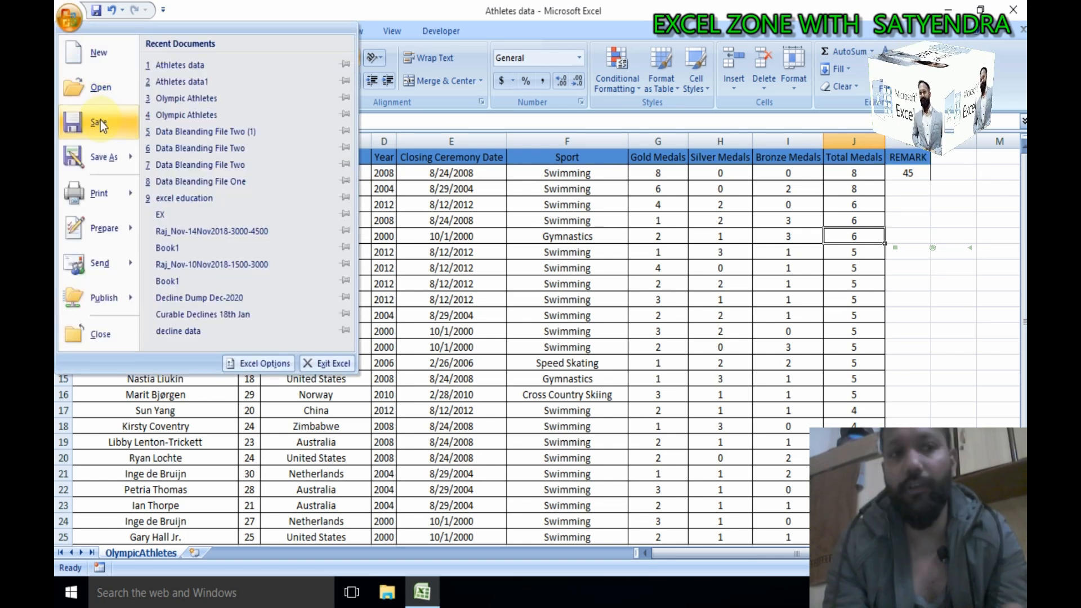
{"action": "left_click", "coordinate": [68, 17]}
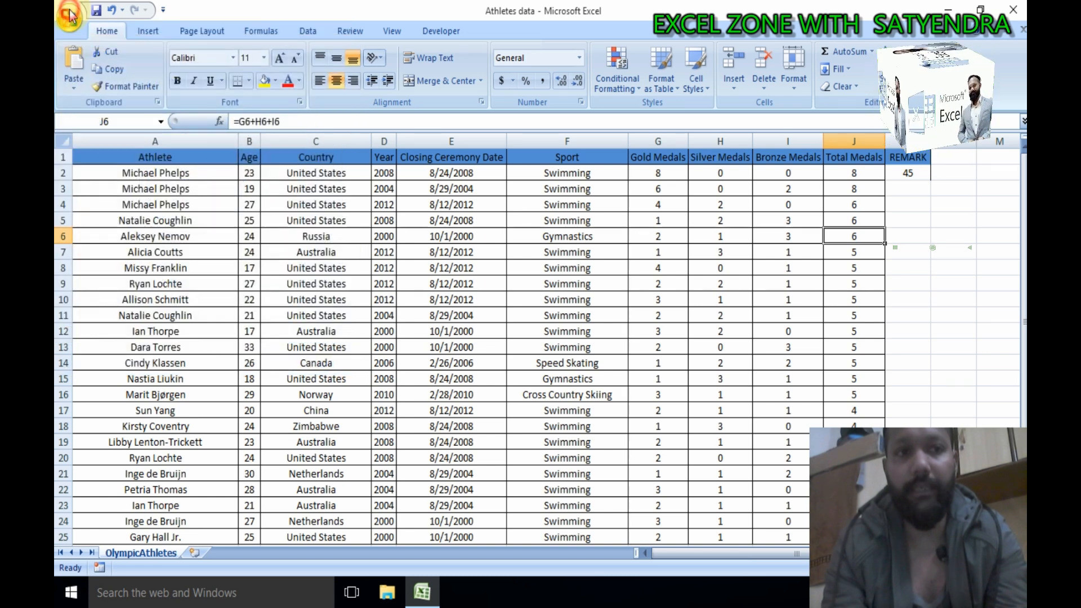
{"action": "left_click", "coordinate": [69, 17]}
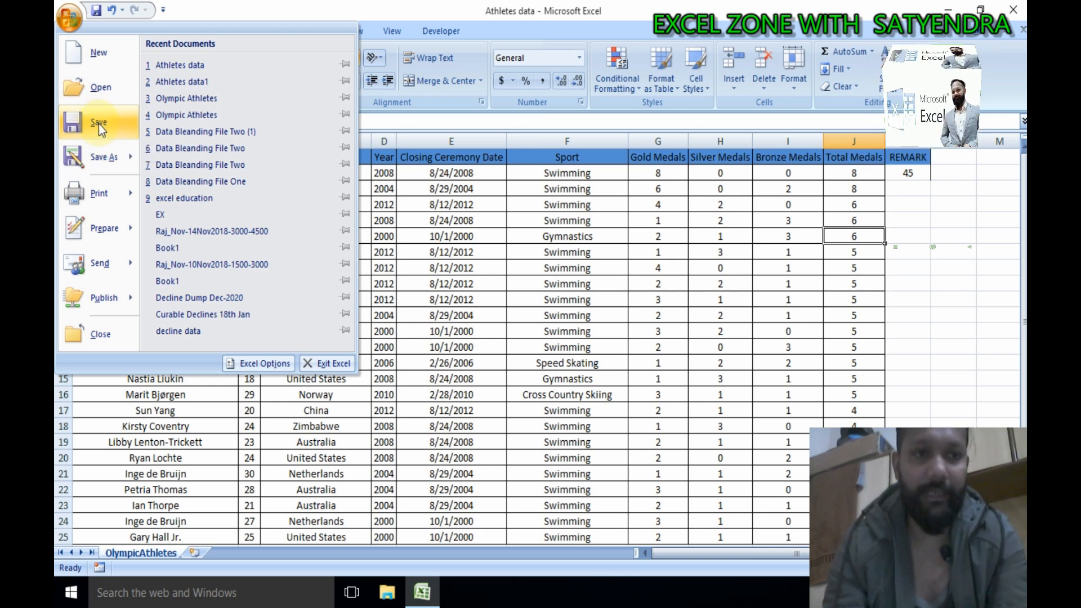
{"action": "left_click", "coordinate": [99, 125]}
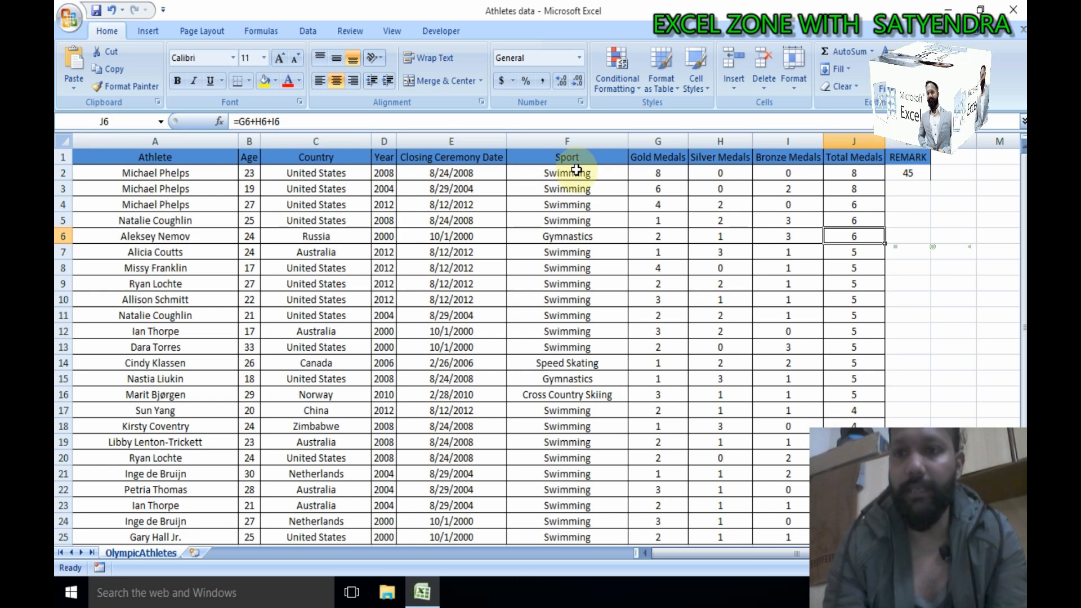
Close the workbook and reopen Athletes data from the desktop to check the saved entry in cell K2.
{"action": "left_click", "coordinate": [1016, 12]}
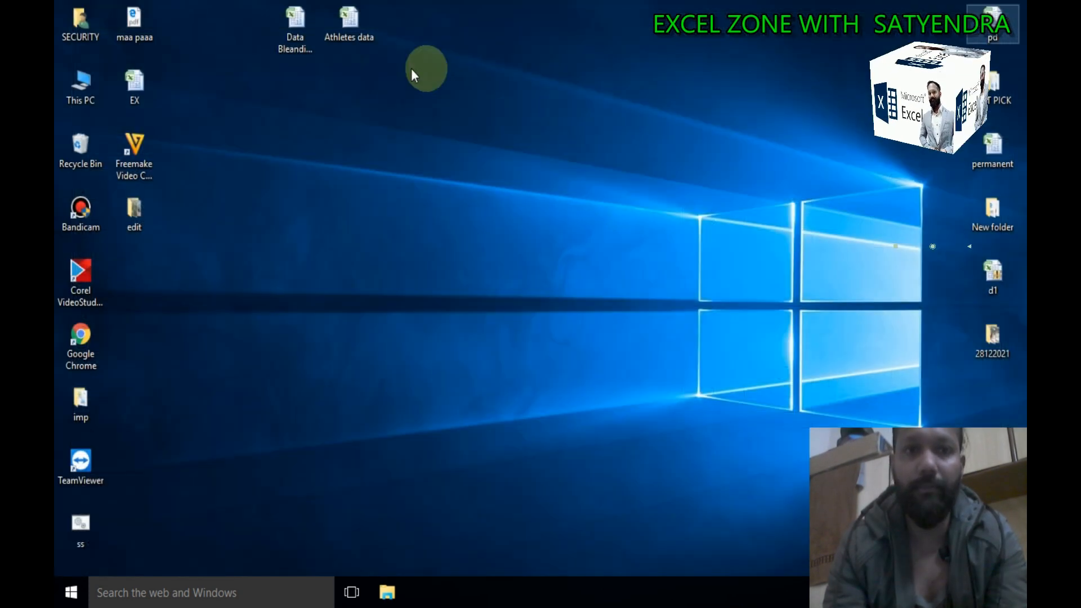
{"action": "double_click", "coordinate": [353, 30]}
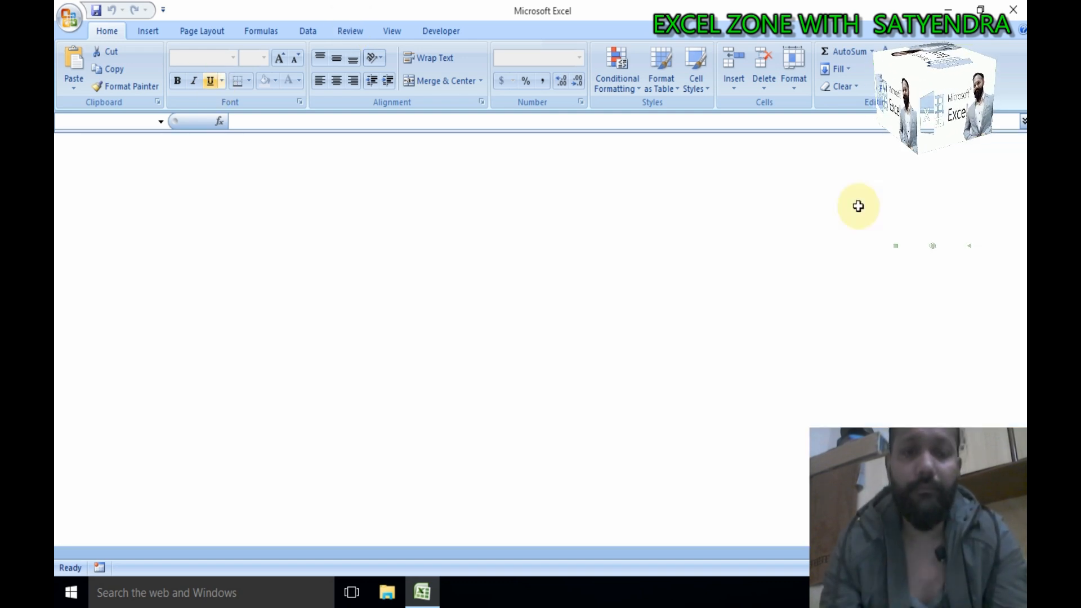
{"action": "left_click", "coordinate": [909, 177]}
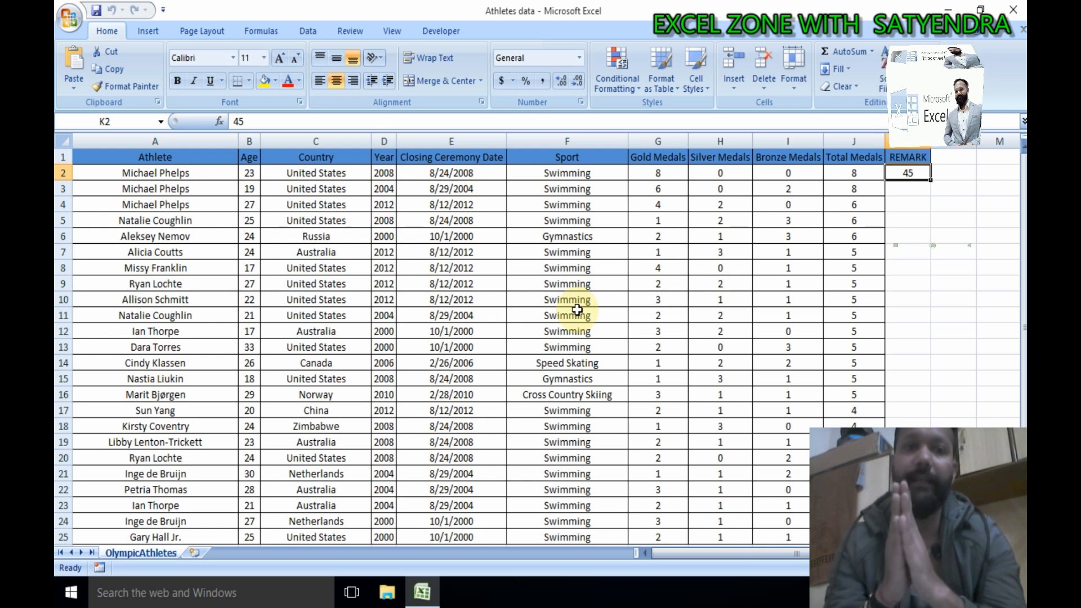
{"action": "left_click", "coordinate": [70, 20]}
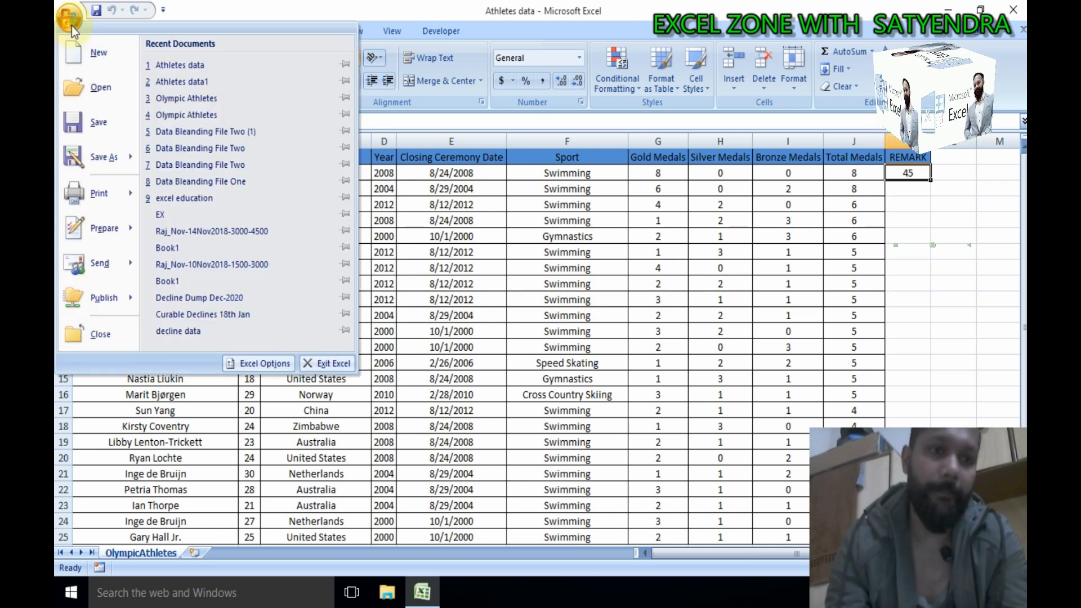
{"action": "mouse_move", "coordinate": [100, 157]}
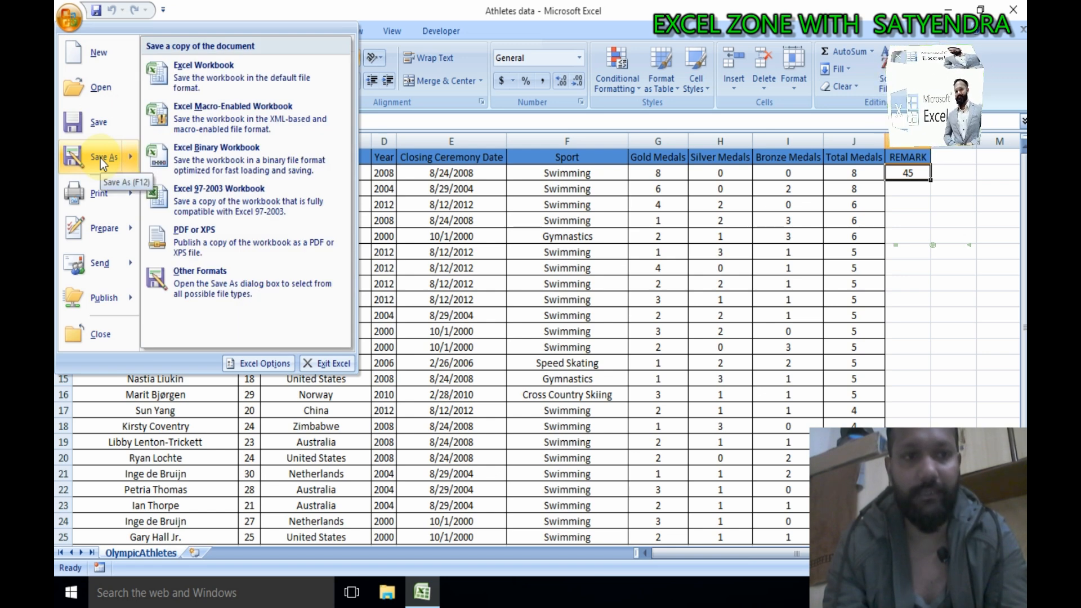
{"action": "key", "text": "Escape"}
{"action": "key", "text": "Escape"}
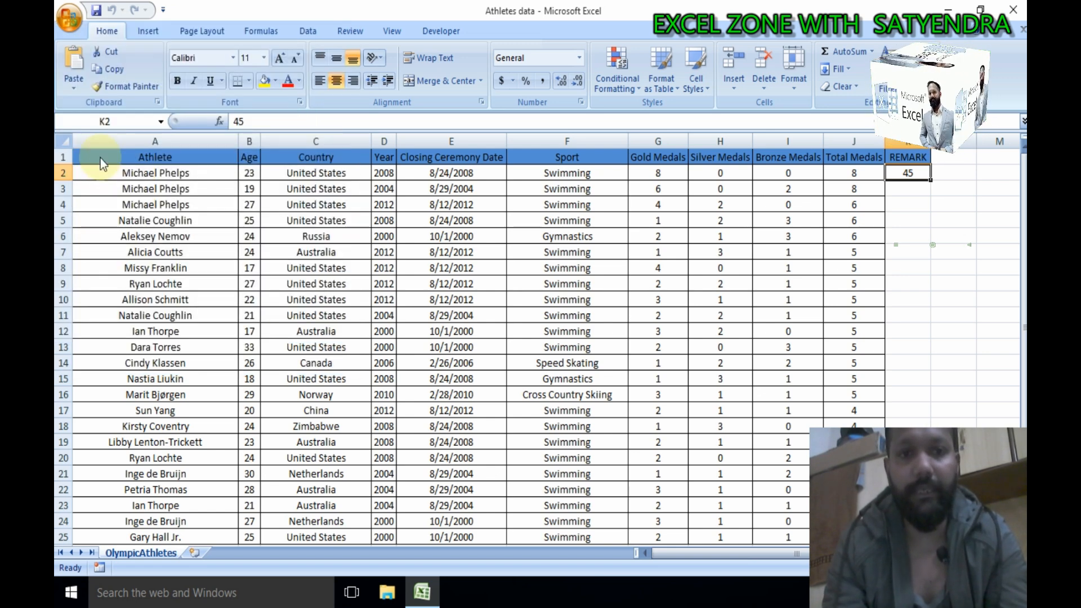
Save a copy of the workbook to the Desktop folder under the name Athletes data1 as an Excel Workbook.
{"action": "key", "text": "F12"}
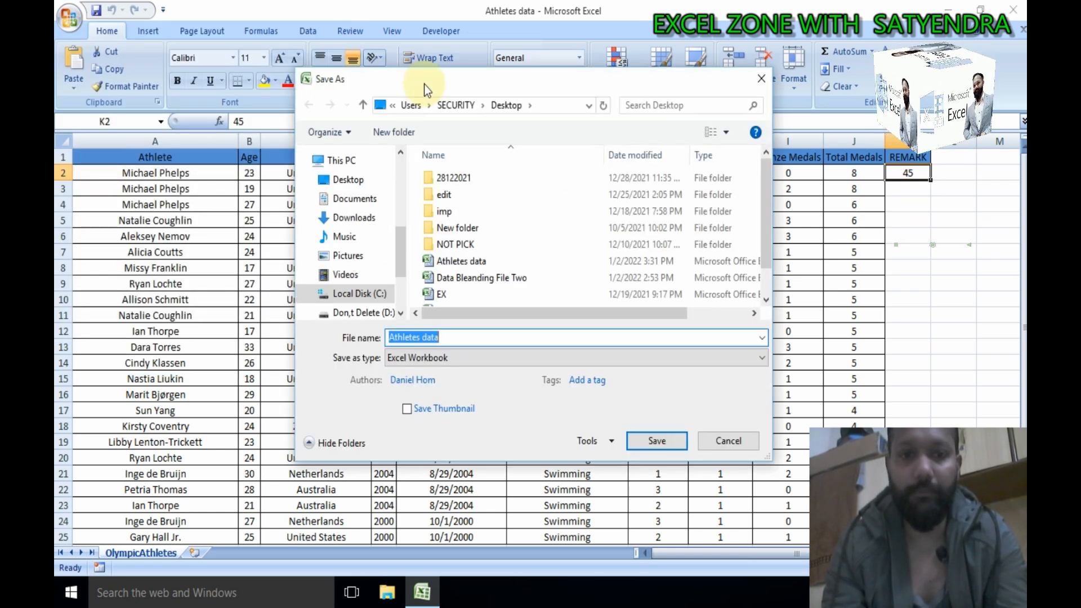
{"action": "left_click", "coordinate": [451, 336]}
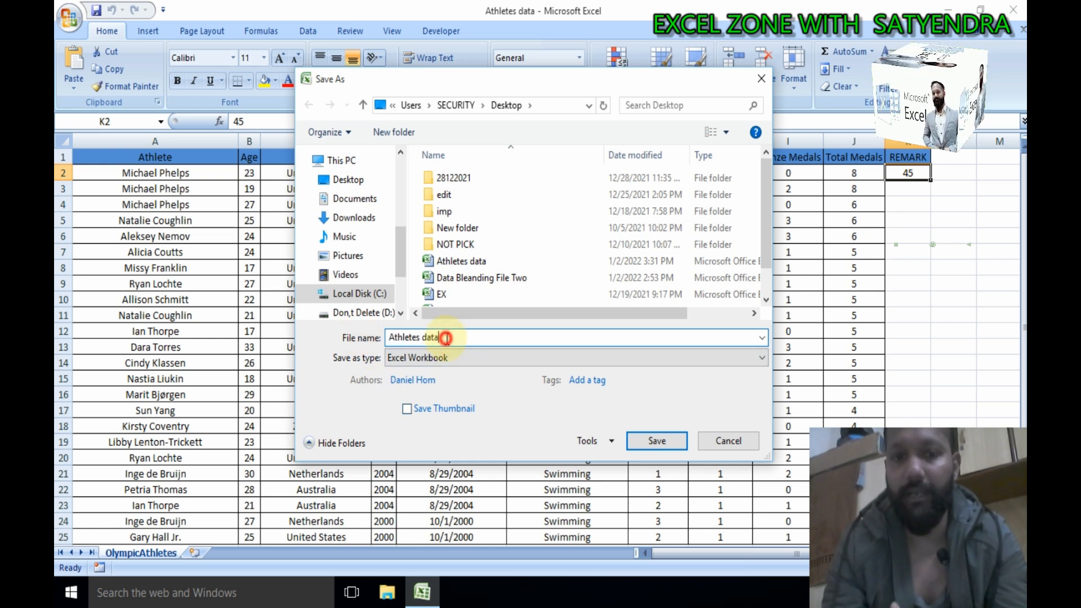
{"action": "left_click_drag", "start_coordinate": [450, 338], "coordinate": [367, 339]}
{"action": "left_click", "coordinate": [463, 342]}
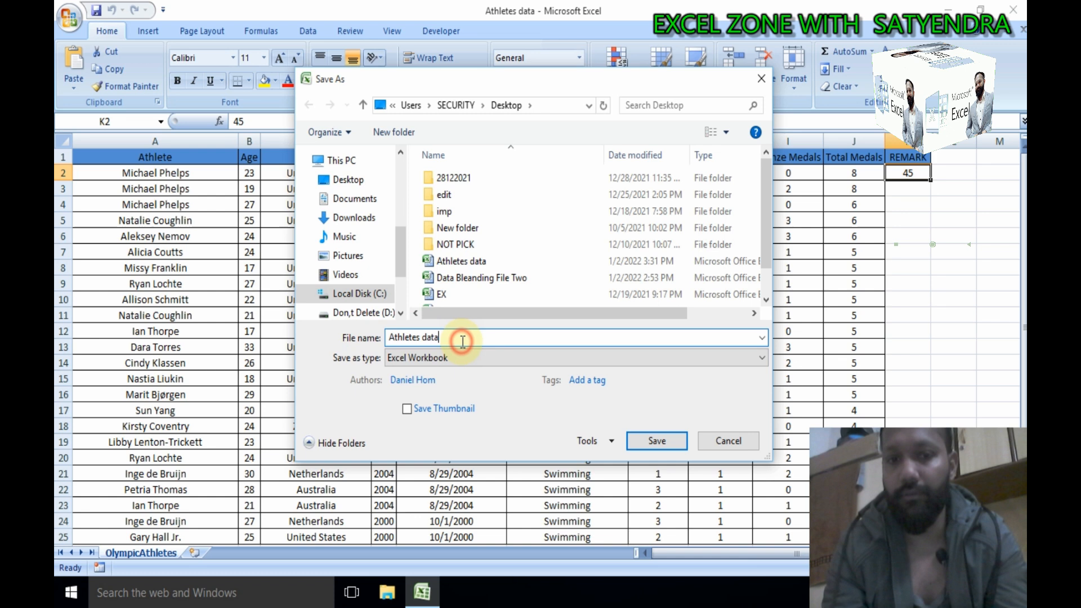
{"action": "type", "text": "1"}
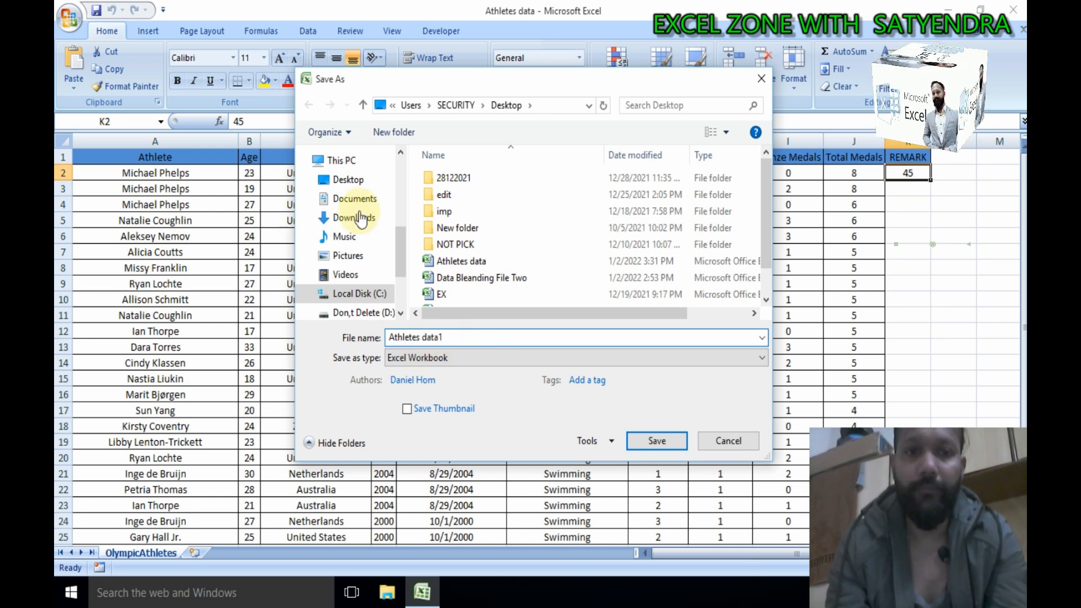
{"action": "left_click", "coordinate": [349, 177]}
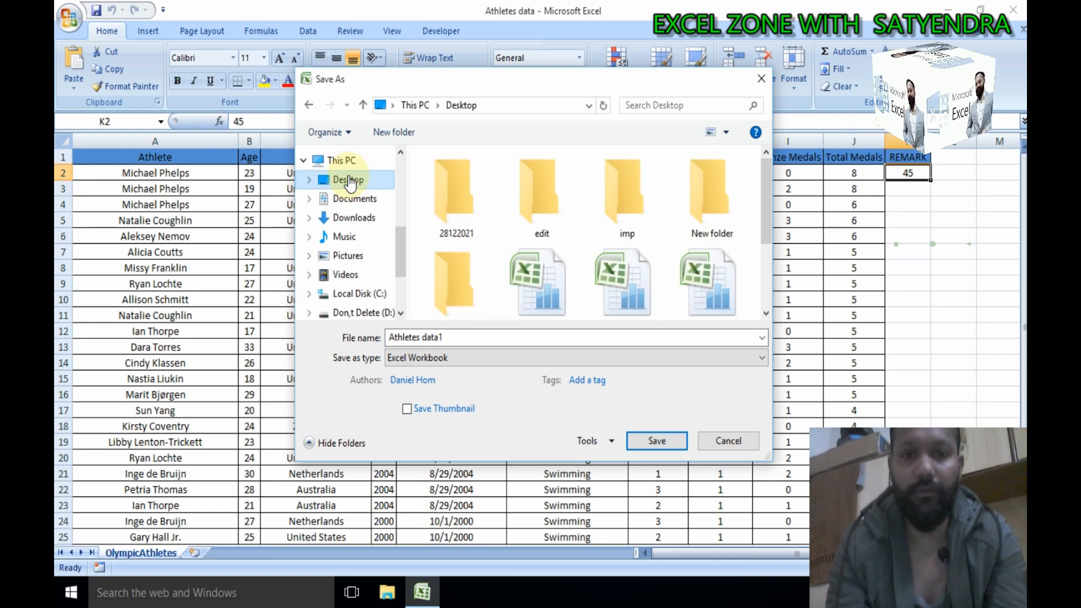
{"action": "left_click", "coordinate": [656, 441]}
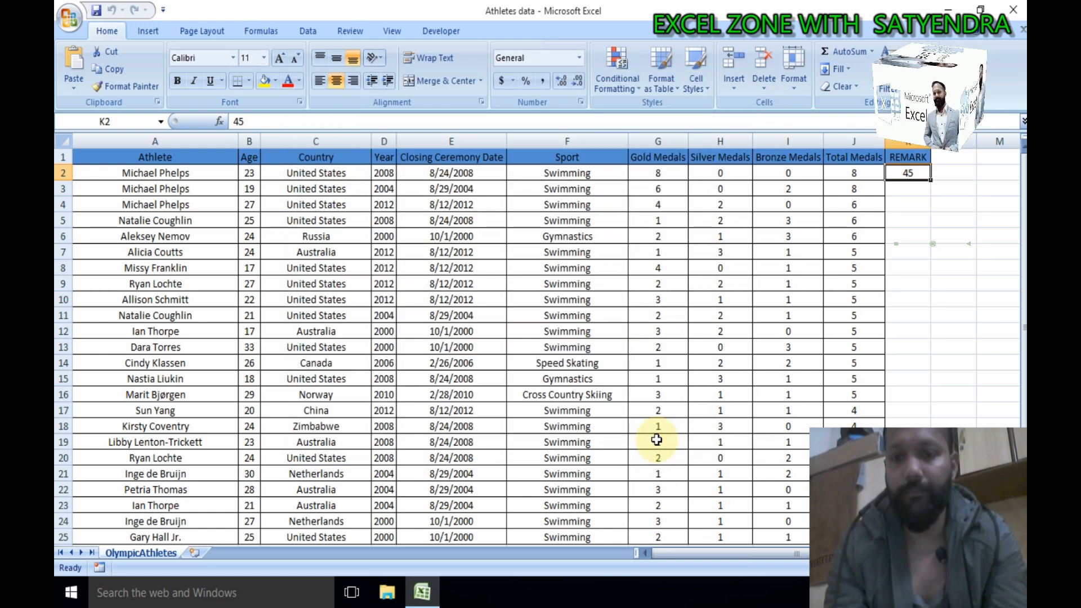
Close the workbook and move the Athletes data1 file beside the Athletes data file on the desktop.
{"action": "left_click", "coordinate": [1011, 8]}
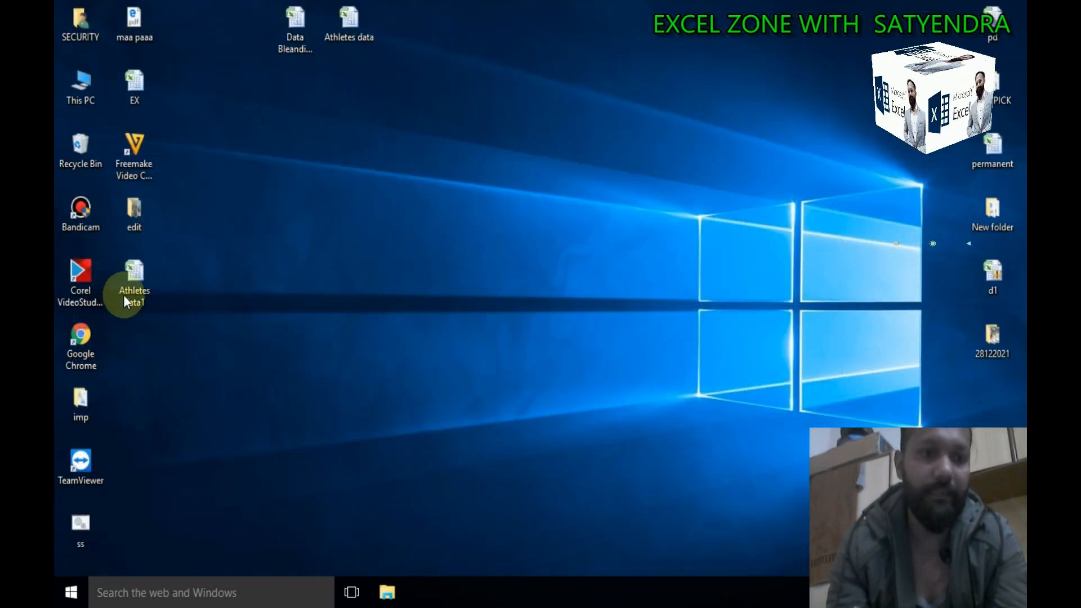
{"action": "left_click_drag", "start_coordinate": [123, 295], "coordinate": [451, 50]}
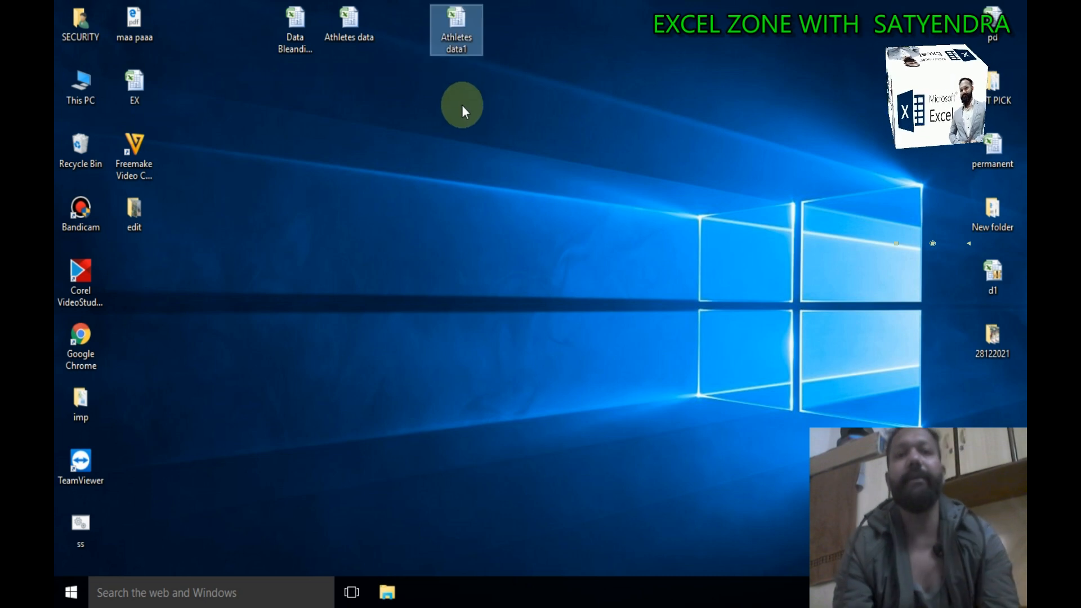
{"action": "left_click", "coordinate": [356, 33]}
{"action": "left_click", "coordinate": [460, 39], "text": "ctrl"}
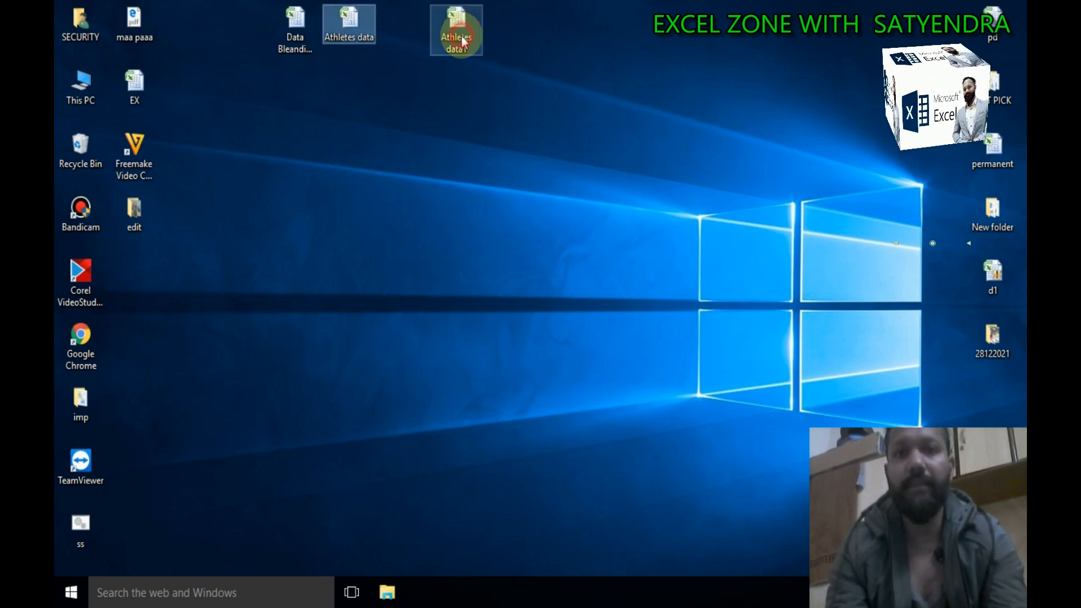
{"action": "left_click", "coordinate": [461, 36]}
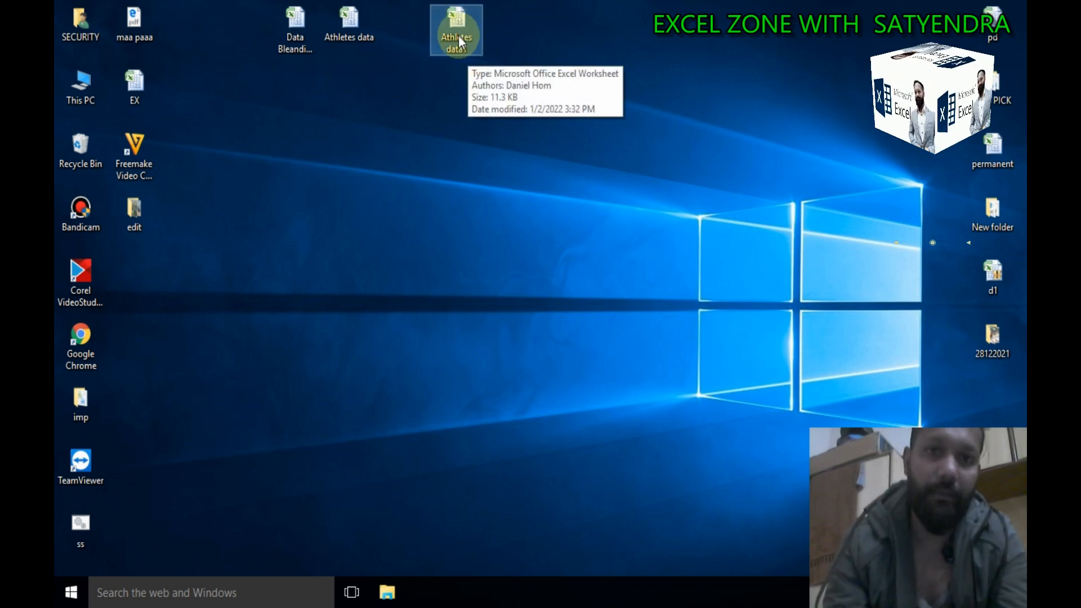
Open the Athletes data1 copy from the desktop to review its table, and close it.
{"action": "double_click", "coordinate": [458, 35]}
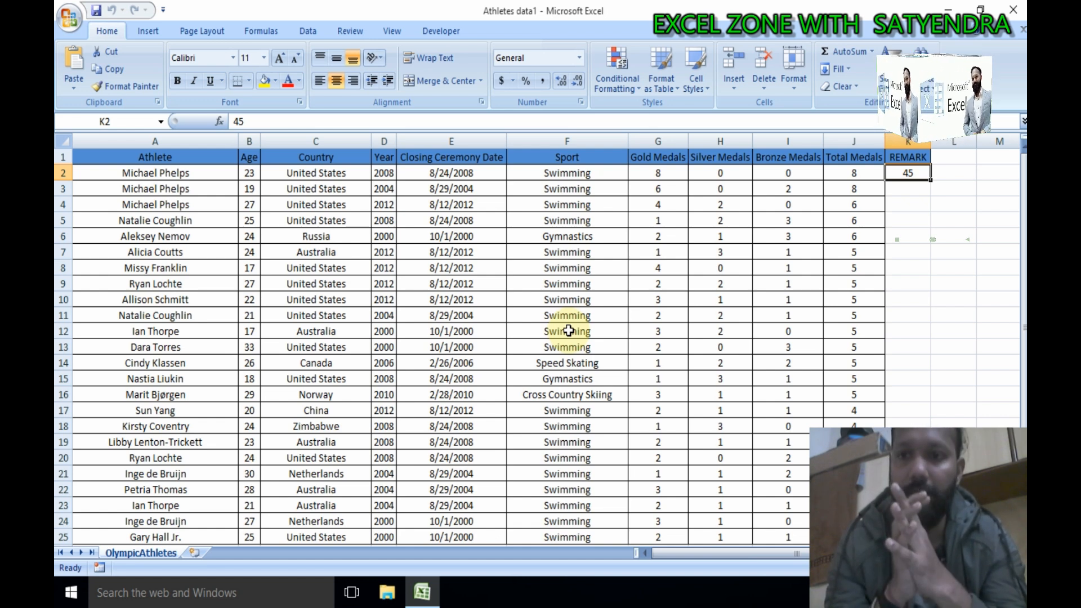
{"action": "left_click", "coordinate": [478, 252]}
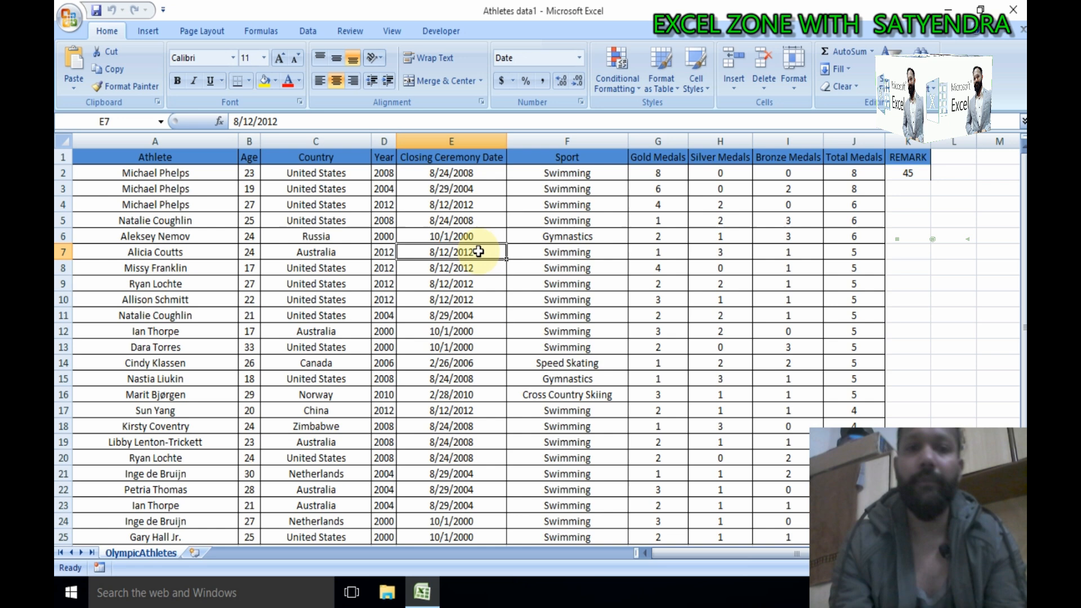
{"action": "left_click", "coordinate": [598, 218]}
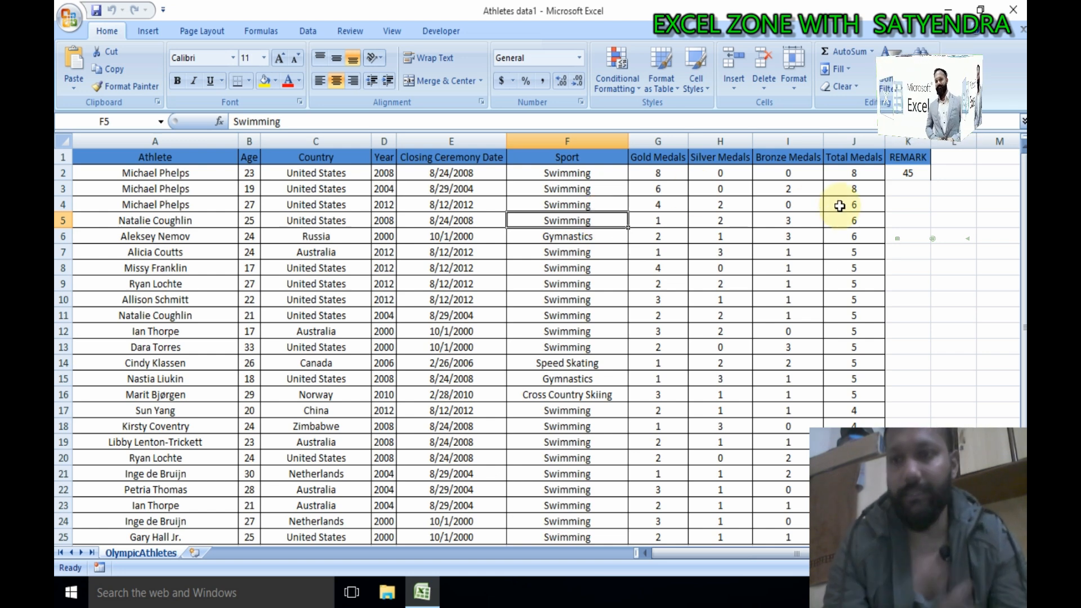
{"action": "left_click", "coordinate": [1017, 12]}
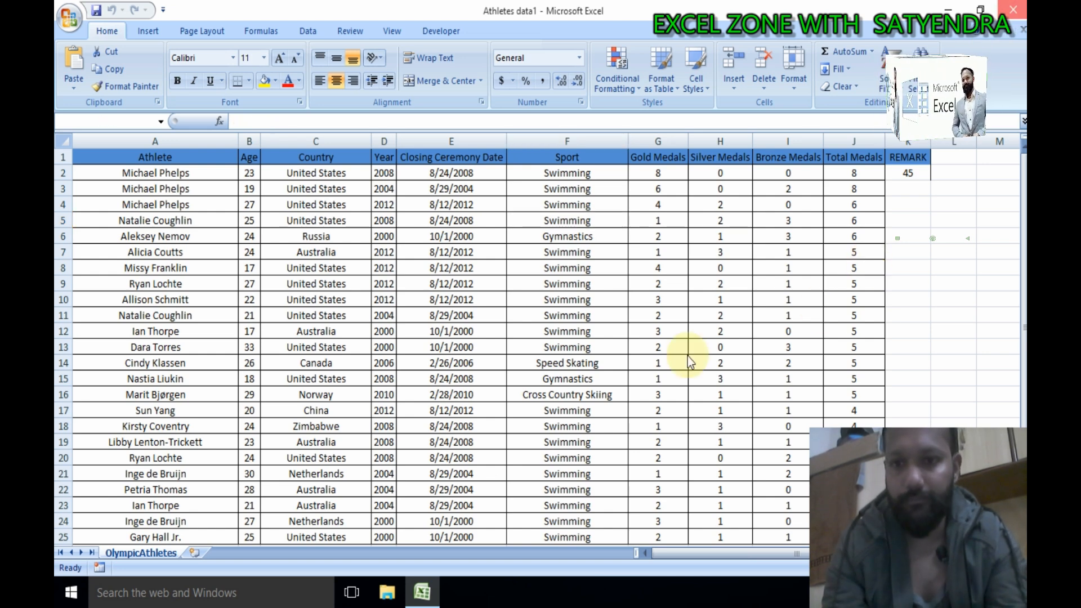